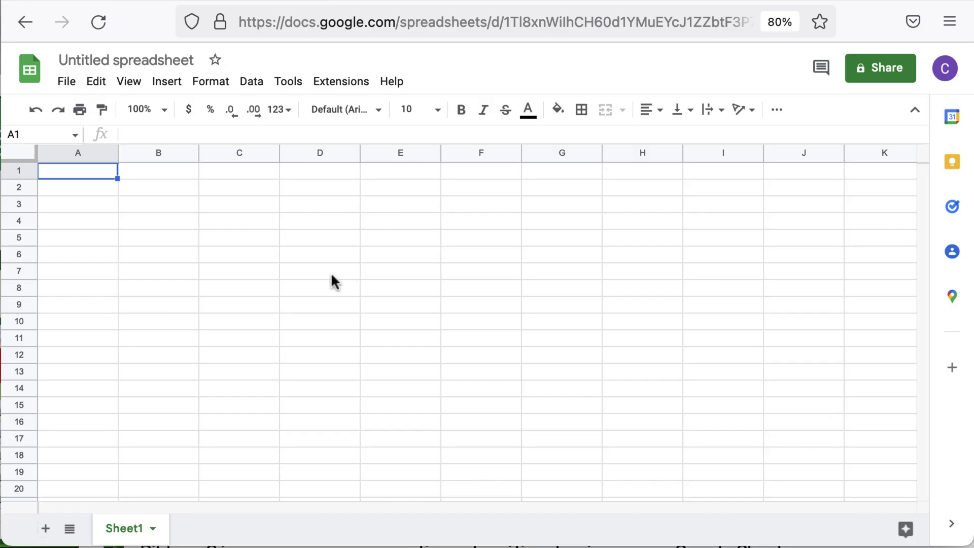
Title the spreadsheet 'Números negativos en Rojo', then select cell A2
{"action": "left_click", "coordinate": [160, 60]}
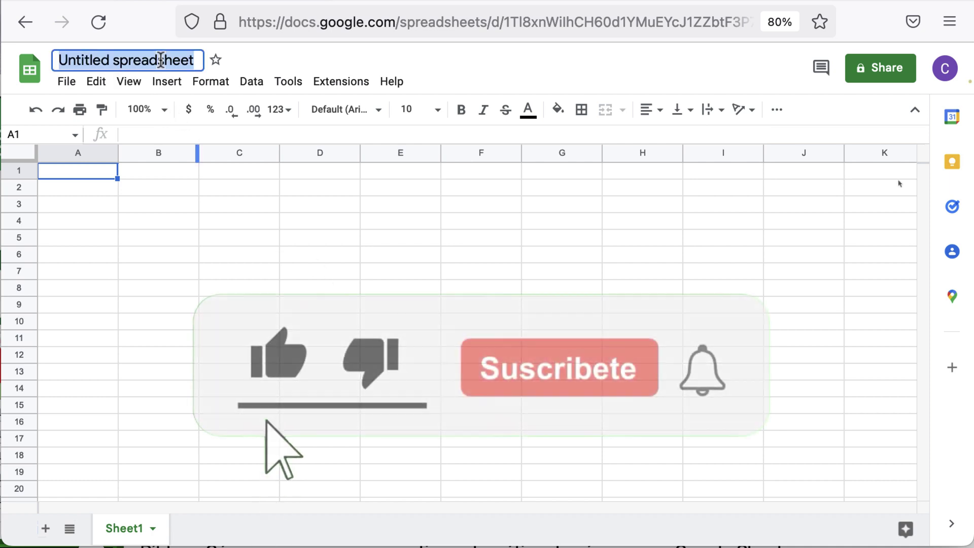
{"action": "type", "text": "Númer"}
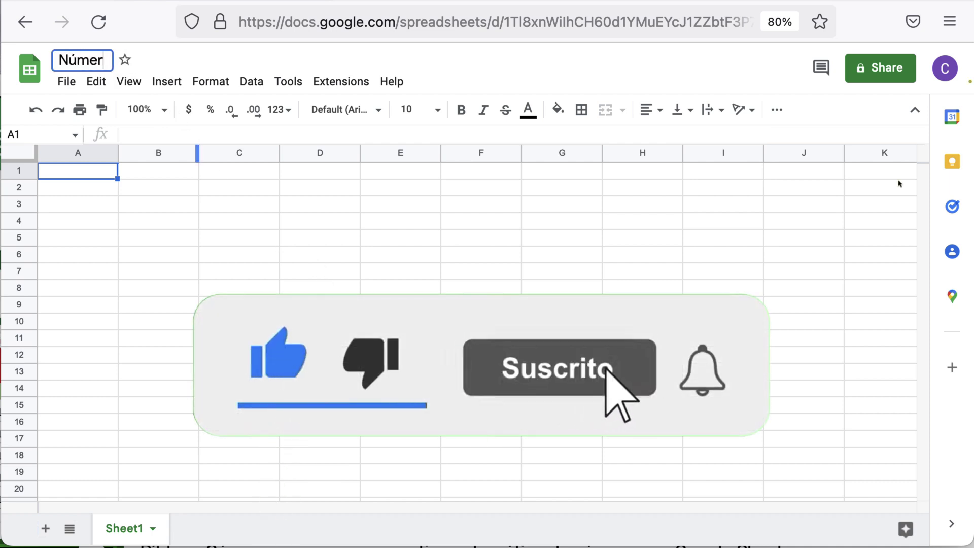
{"action": "type", "text": "os negativos"}
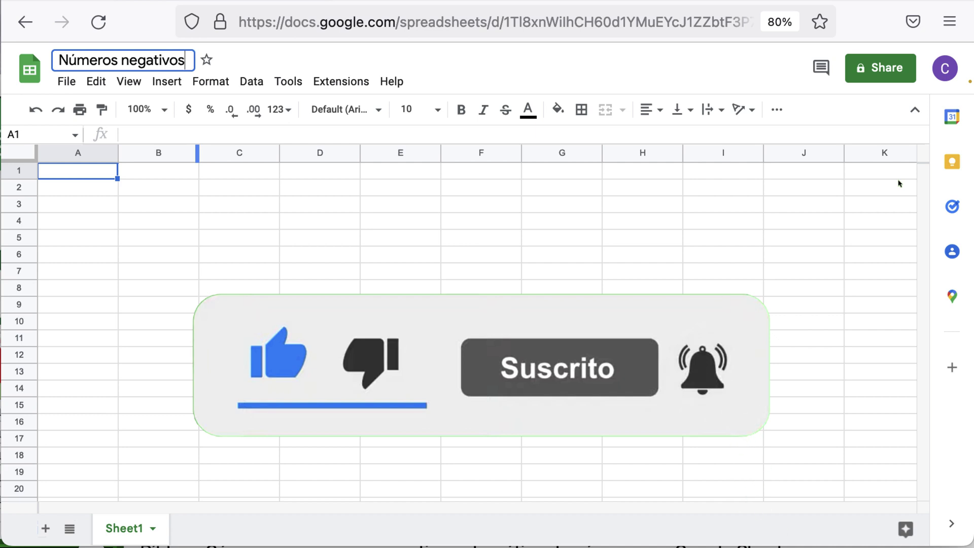
{"action": "type", "text": " en Rojo"}
{"action": "key", "text": "Return"}
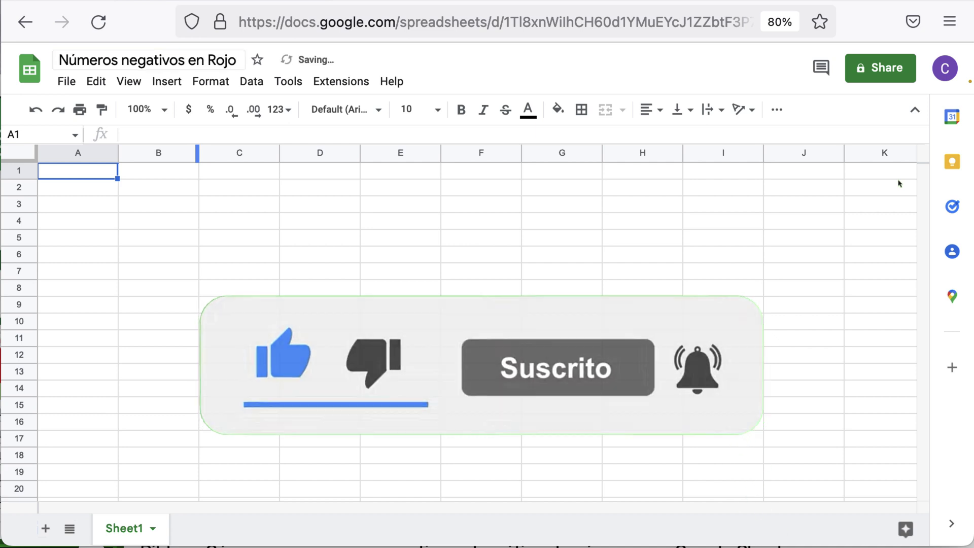
{"action": "left_click", "coordinate": [100, 198]}
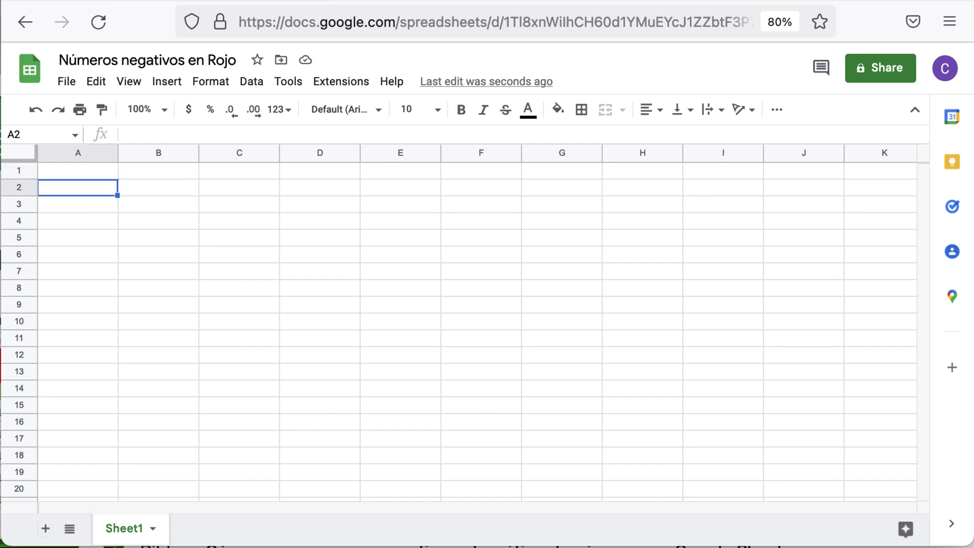
Enter bold headings 'Opción 1' in A2 and 'Formato Condicional' in B2, fitting column A
{"action": "type", "text": "Opción 1"}
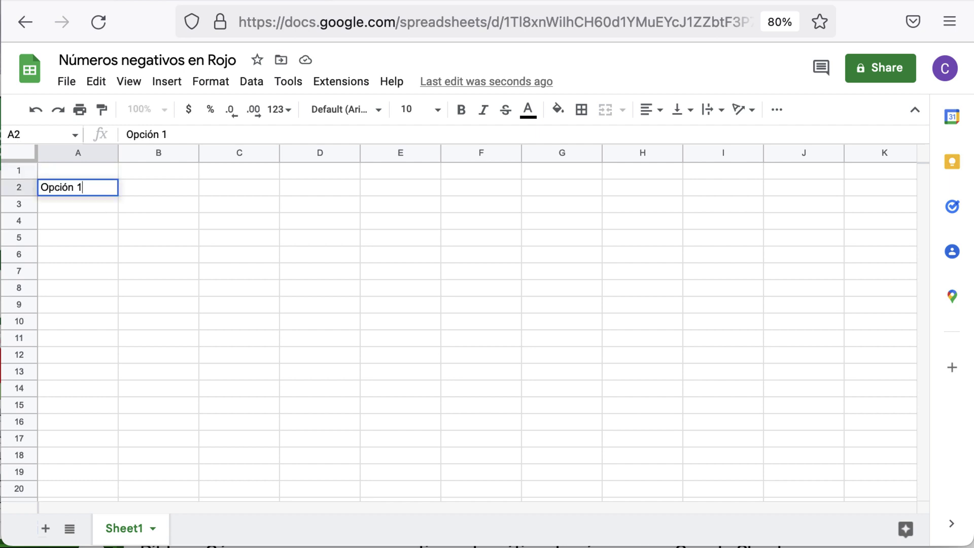
{"action": "key", "text": "Tab"}
{"action": "type", "text": "Format"}
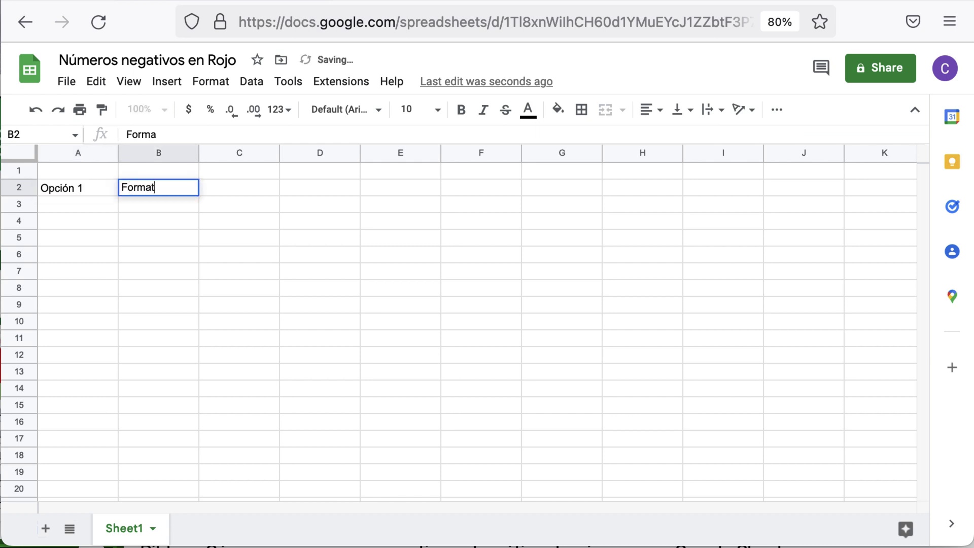
{"action": "type", "text": "o Condicional"}
{"action": "key", "text": "Return"}
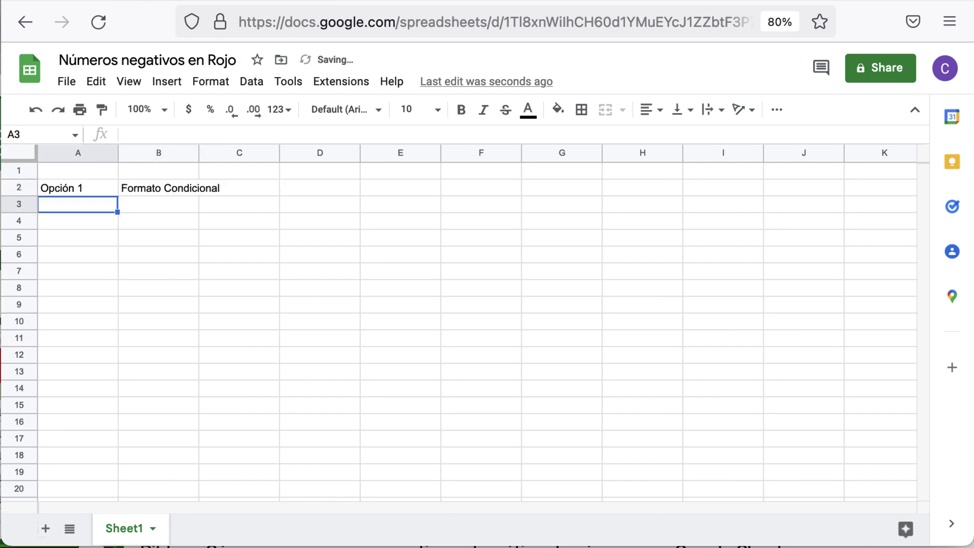
{"action": "left_click", "coordinate": [19, 187]}
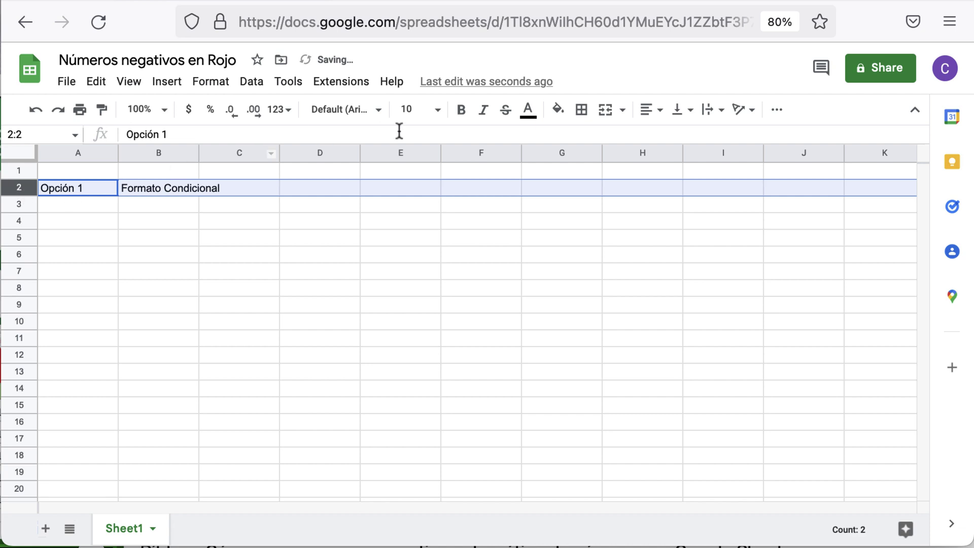
{"action": "left_click", "coordinate": [462, 115]}
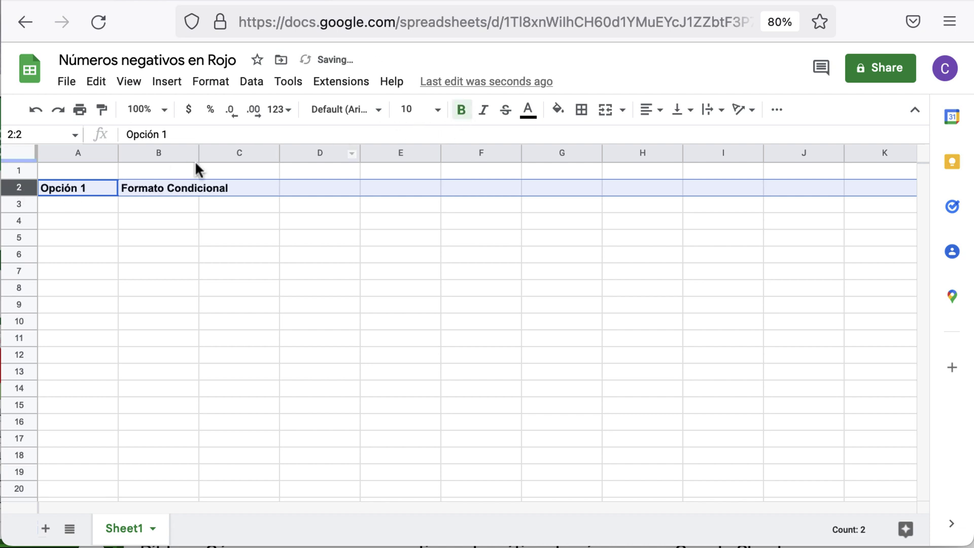
{"action": "double_click", "coordinate": [117, 153]}
Label cell B5 'Números'
{"action": "left_click", "coordinate": [127, 241]}
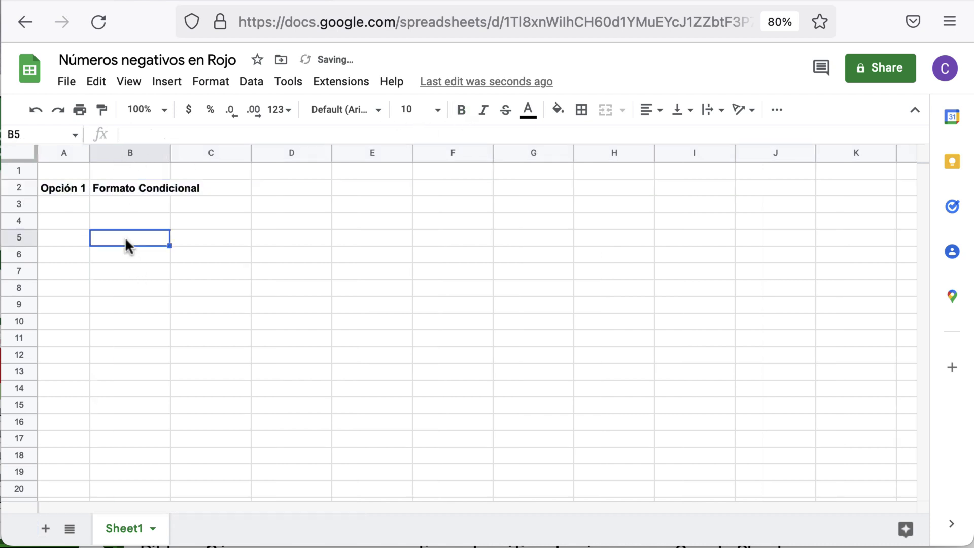
{"action": "type", "text": "N"}
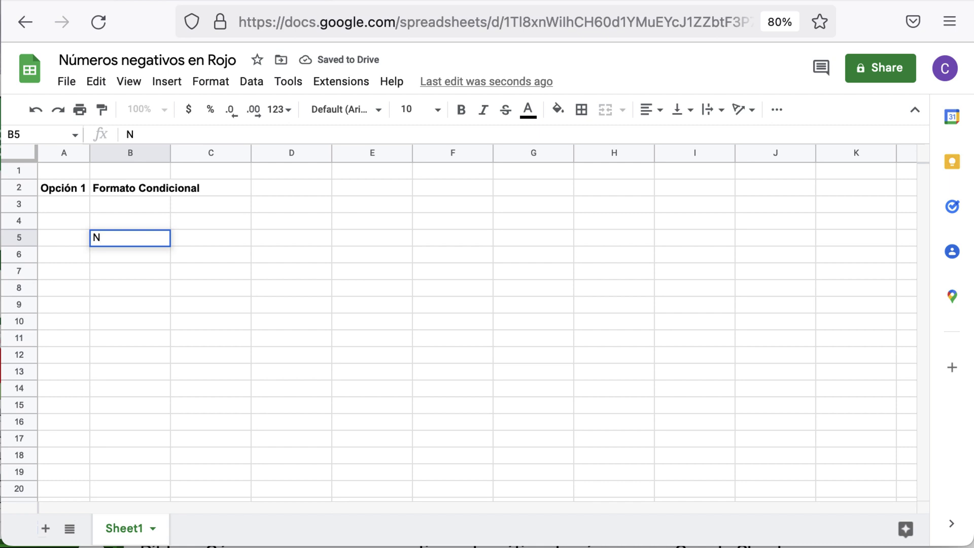
{"action": "type", "text": "úmeros"}
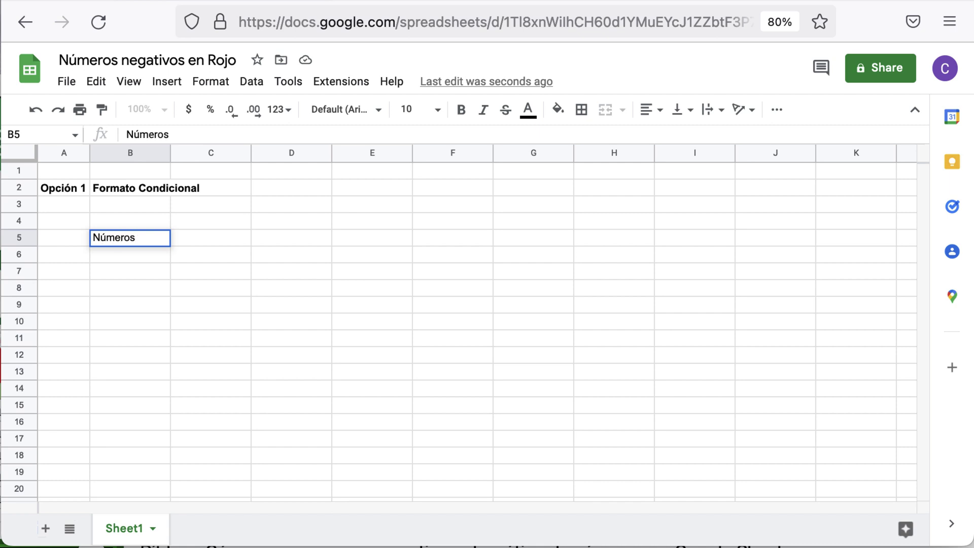
{"action": "key", "text": "Return"}
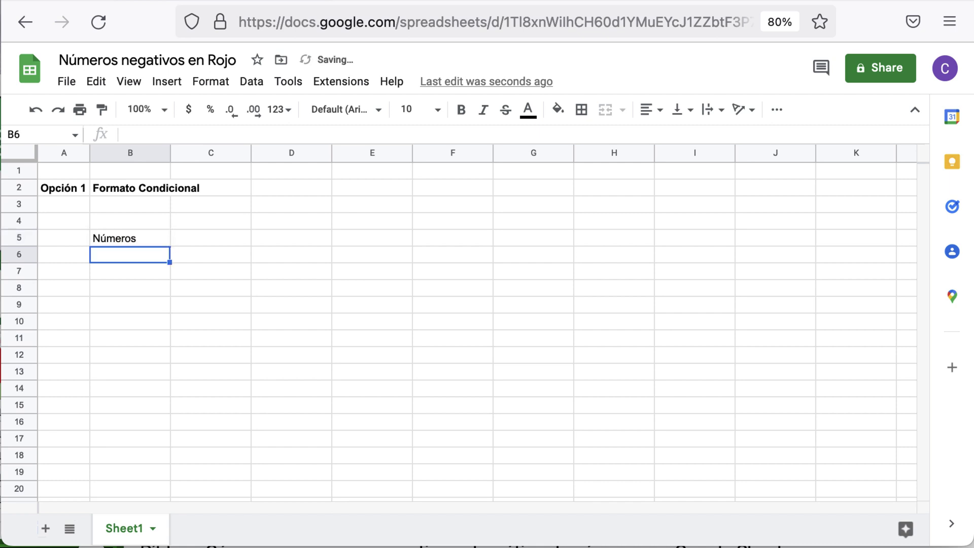
Enter =RANDBETWEEN(-2000,2000) in B6 and reselect the cell
{"action": "type", "text": "=a1"}
{"action": "key", "text": "BackSpace"}
{"action": "key", "text": "BackSpace"}
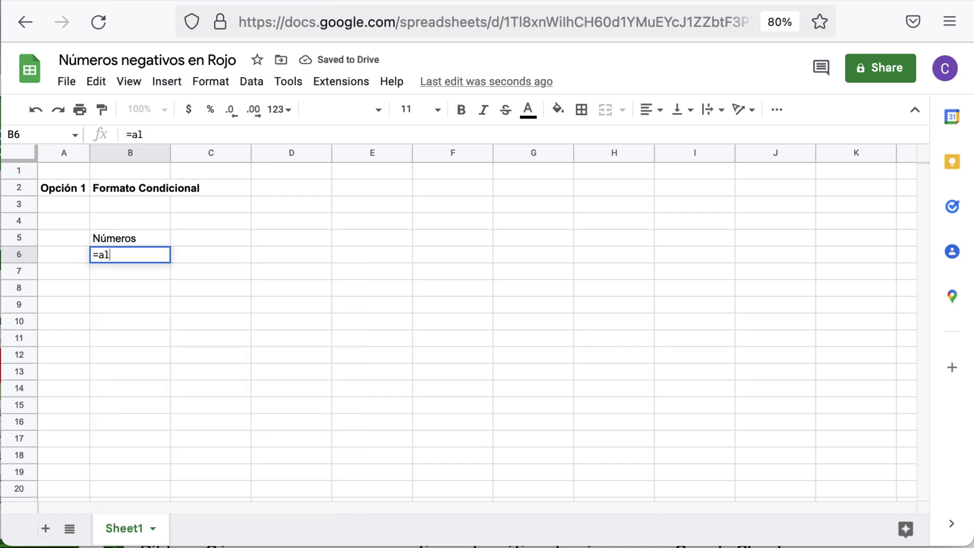
{"action": "key", "text": "BackSpace"}
{"action": "key", "text": "BackSpace"}
{"action": "type", "text": "ran"}
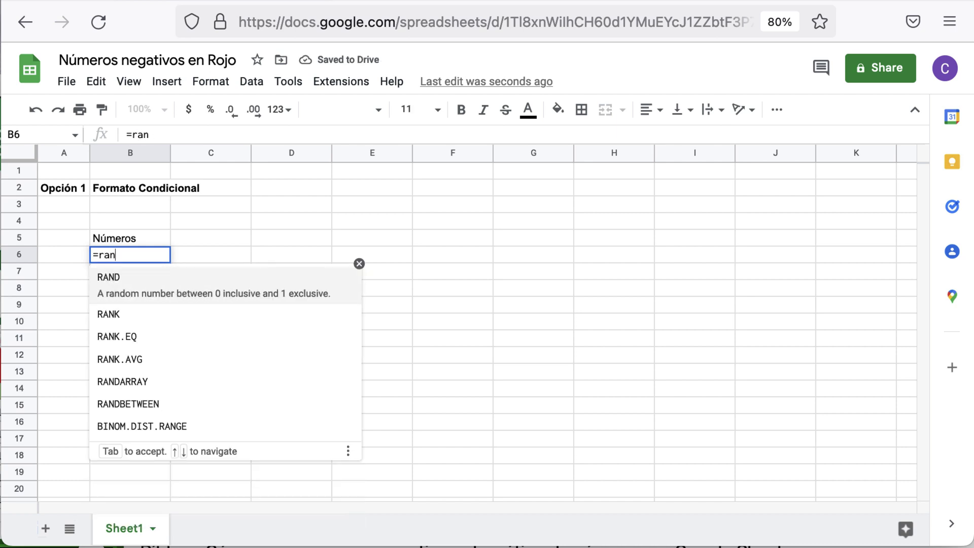
{"action": "key", "text": "Down"}
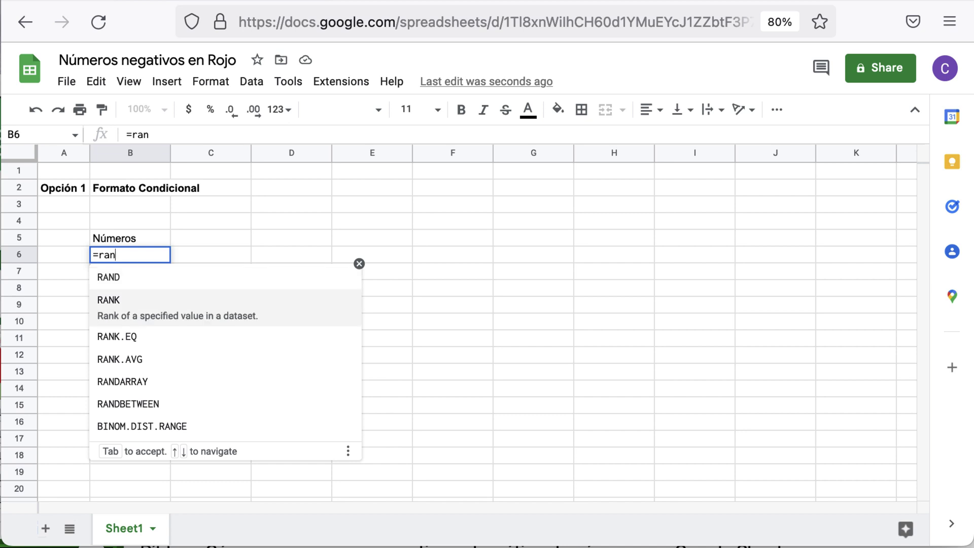
{"action": "key", "text": "Down"}
{"action": "key", "text": "Down"}
{"action": "key", "text": "Down"}
{"action": "key", "text": "Down"}
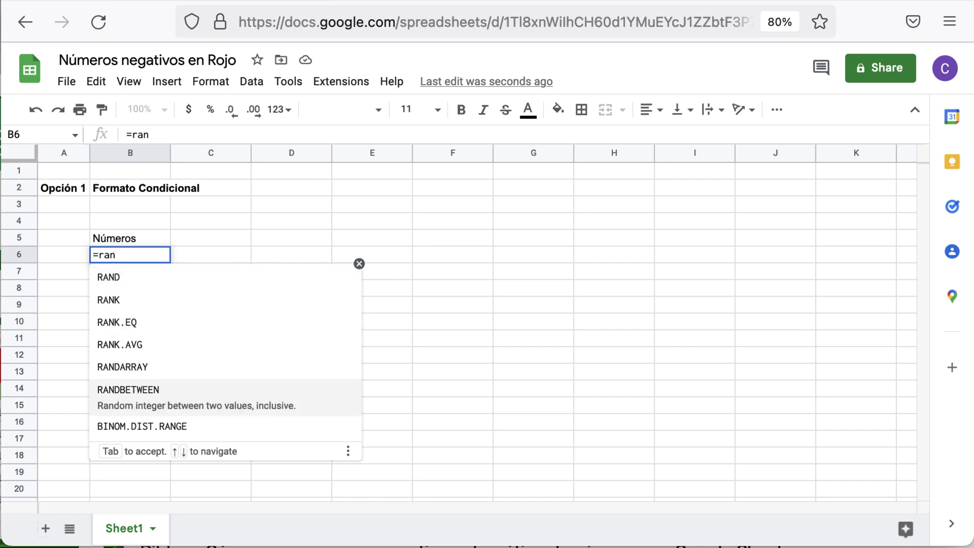
{"action": "key", "text": "Tab"}
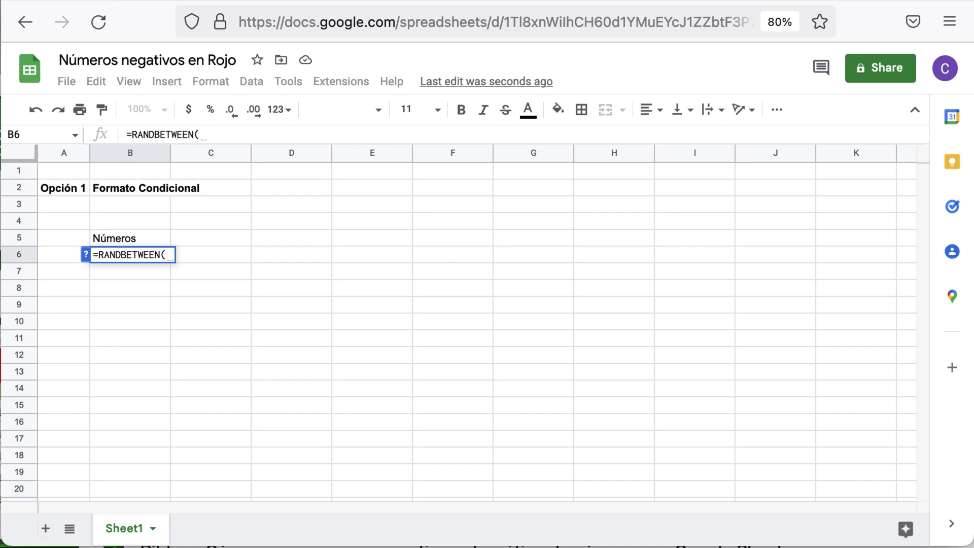
{"action": "left_click", "coordinate": [86, 254]}
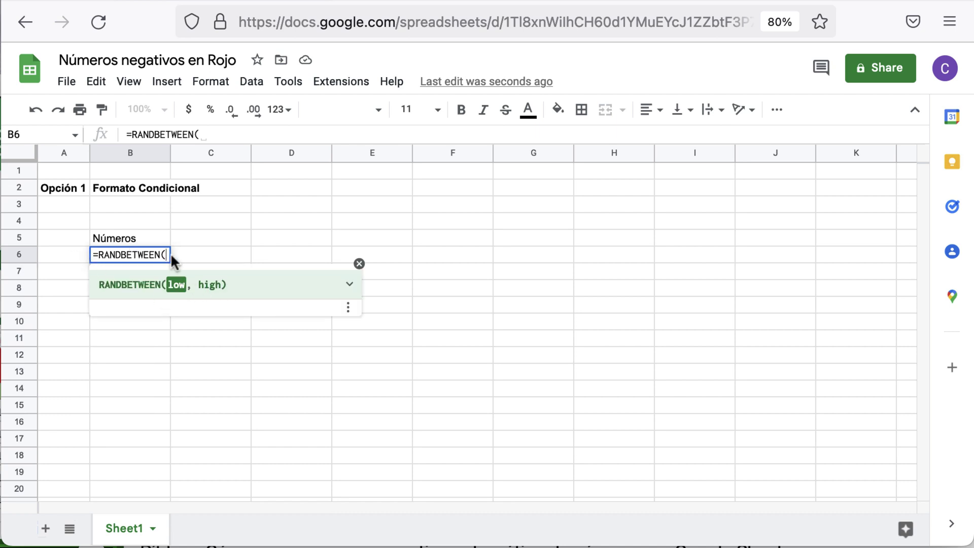
{"action": "type", "text": "-"}
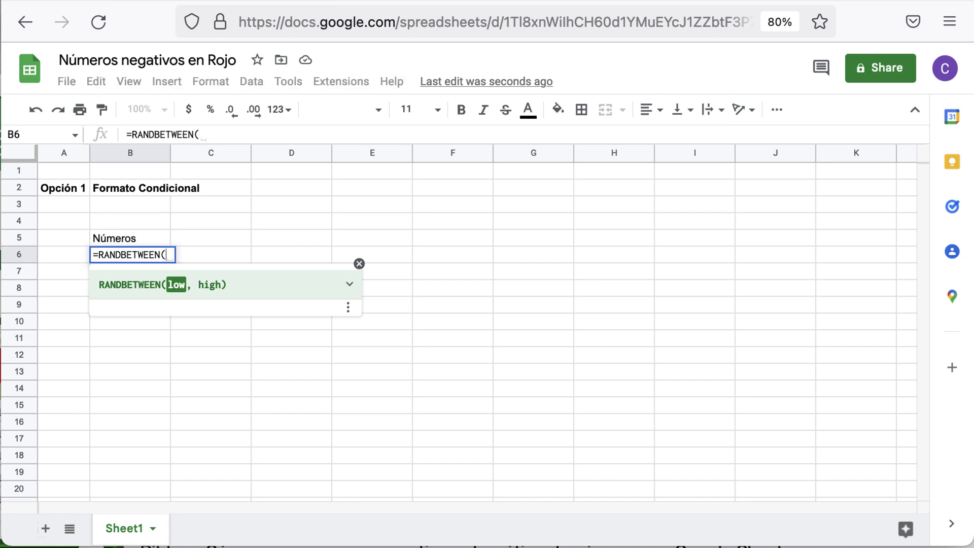
{"action": "type", "text": "200"}
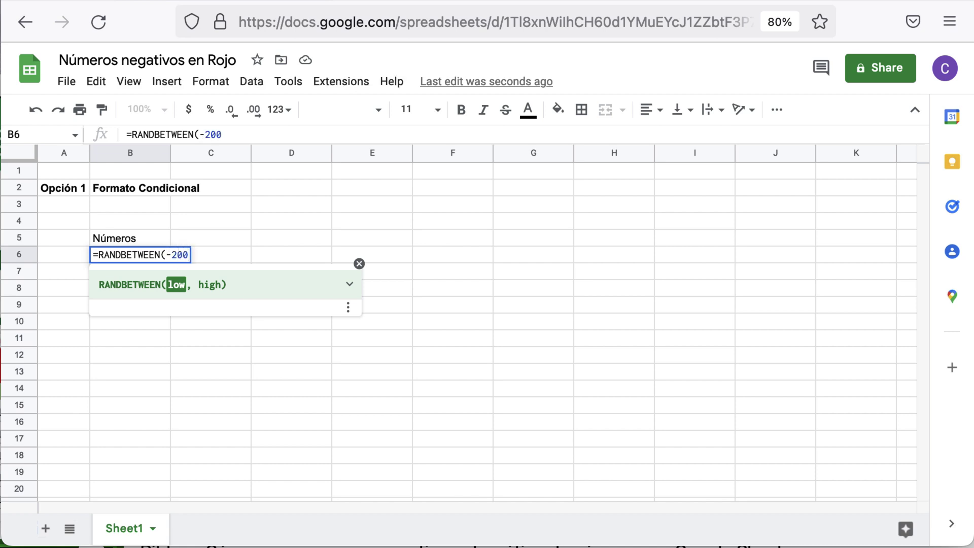
{"action": "type", "text": "0,"}
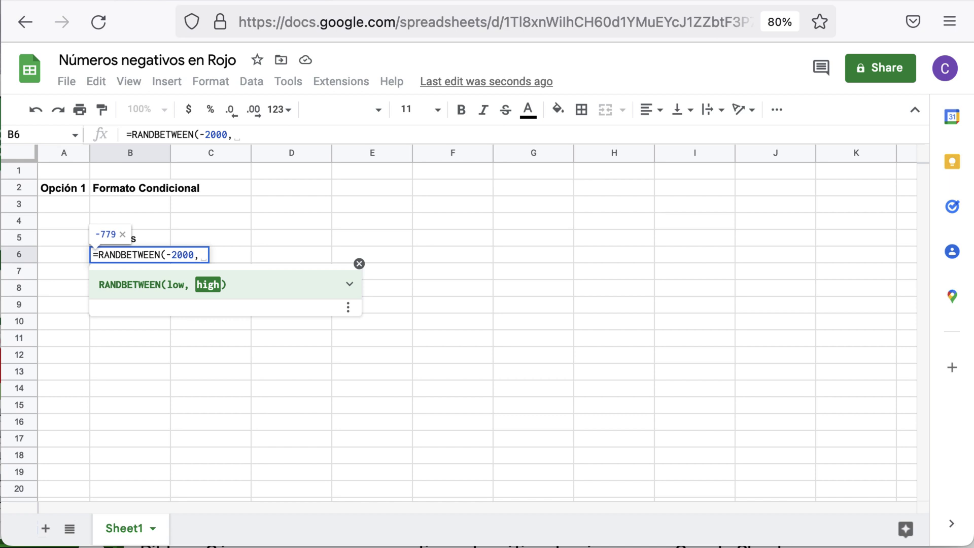
{"action": "type", "text": "2000)"}
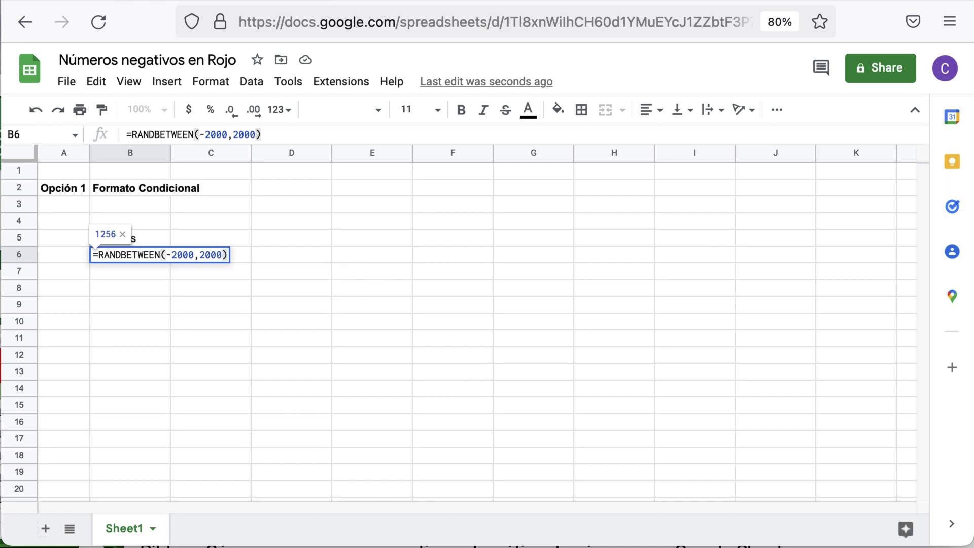
{"action": "key", "text": "Return"}
{"action": "left_click", "coordinate": [127, 258]}
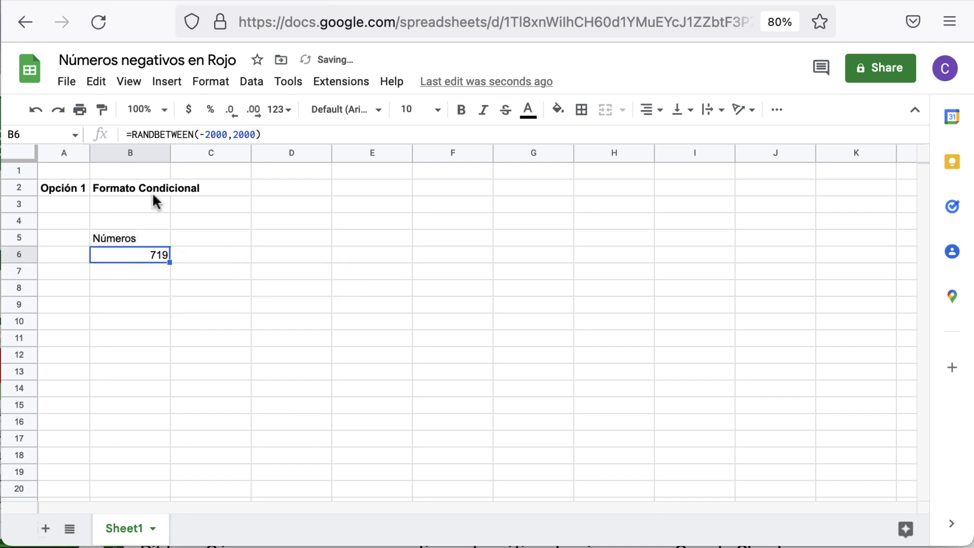
Copy the random formula down to B18 and make the Números header bold and centred
{"action": "left_click_drag", "start_coordinate": [169, 262], "coordinate": [152, 462]}
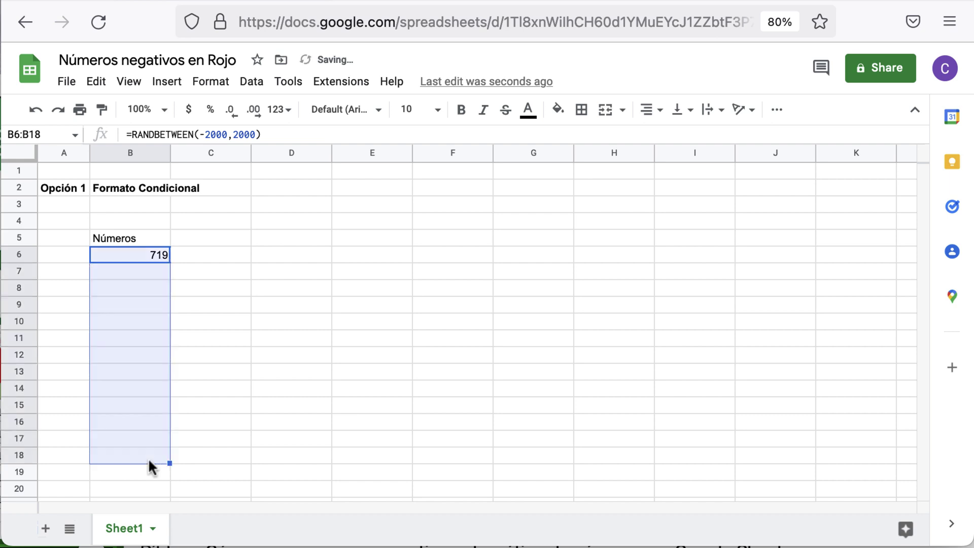
{"action": "left_click", "coordinate": [122, 243]}
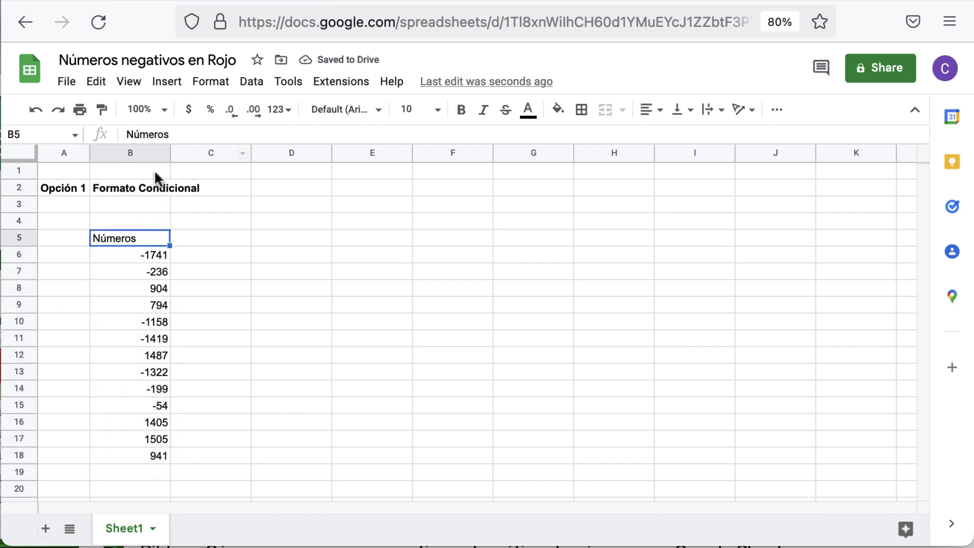
{"action": "left_click", "coordinate": [461, 110]}
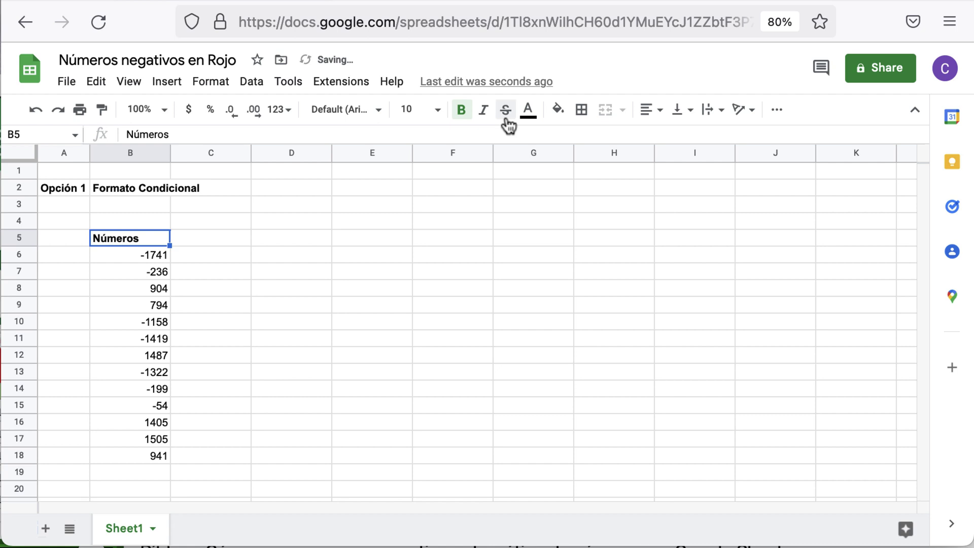
{"action": "left_click", "coordinate": [643, 115]}
{"action": "left_click", "coordinate": [664, 138]}
Select the numbers in B6:B18 and open the Format menu
{"action": "left_click", "coordinate": [208, 321]}
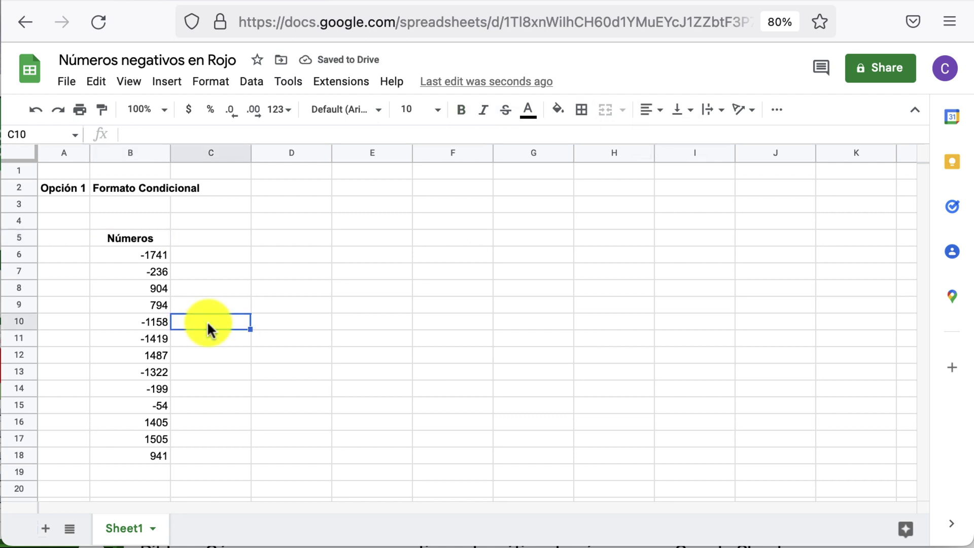
{"action": "left_click_drag", "start_coordinate": [145, 254], "coordinate": [164, 451]}
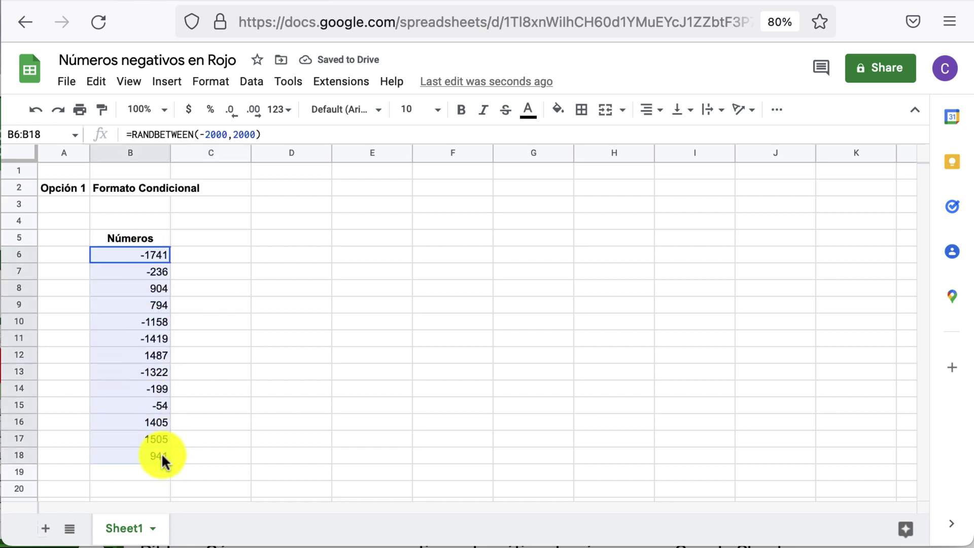
{"action": "left_click", "coordinate": [167, 82]}
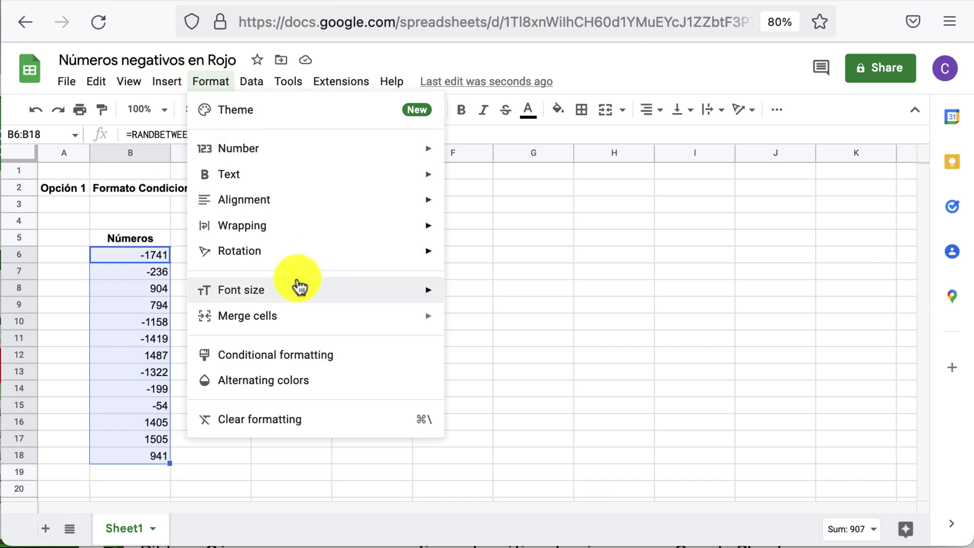
Start a conditional formatting rule for B6:B18 with the condition Less than 0
{"action": "left_click", "coordinate": [354, 356]}
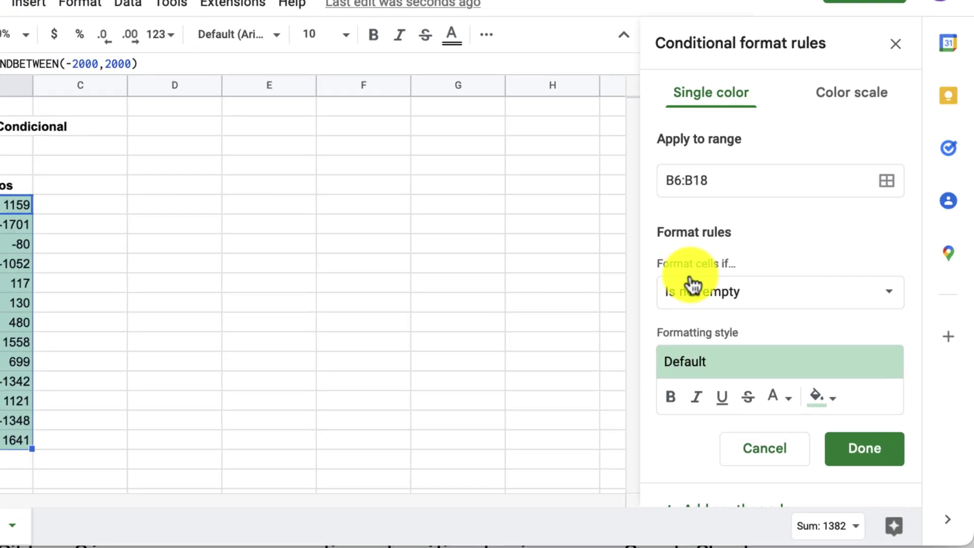
{"action": "left_click", "coordinate": [746, 330]}
{"action": "scroll", "coordinate": [576, 163], "scroll_direction": "up", "scroll_amount": 1}
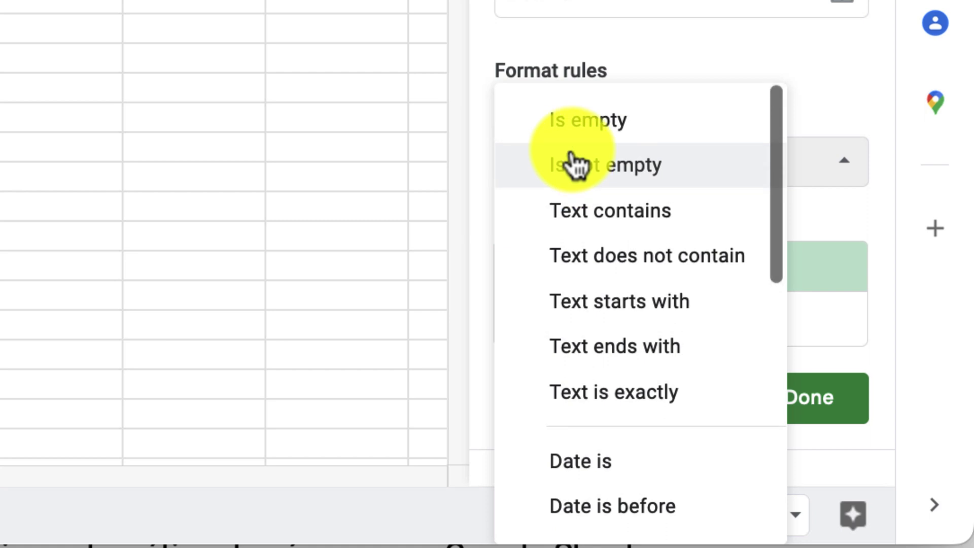
{"action": "scroll", "coordinate": [576, 163], "scroll_direction": "down", "scroll_amount": 1}
{"action": "scroll", "coordinate": [576, 163], "scroll_direction": "down", "scroll_amount": 1}
{"action": "scroll", "coordinate": [576, 163], "scroll_direction": "down", "scroll_amount": 2}
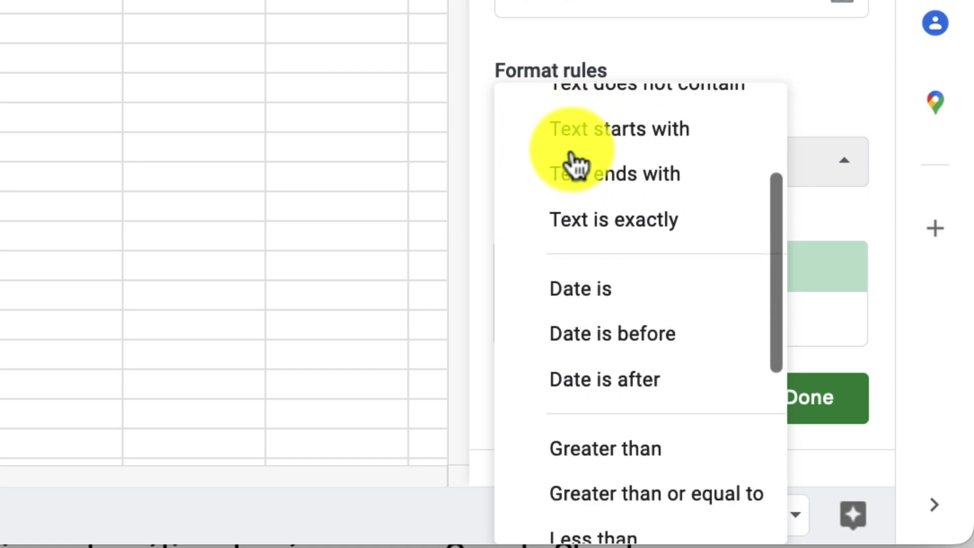
{"action": "scroll", "coordinate": [576, 163], "scroll_direction": "down", "scroll_amount": 3}
{"action": "scroll", "coordinate": [576, 163], "scroll_direction": "down", "scroll_amount": 1}
{"action": "scroll", "coordinate": [575, 164], "scroll_direction": "down", "scroll_amount": 1}
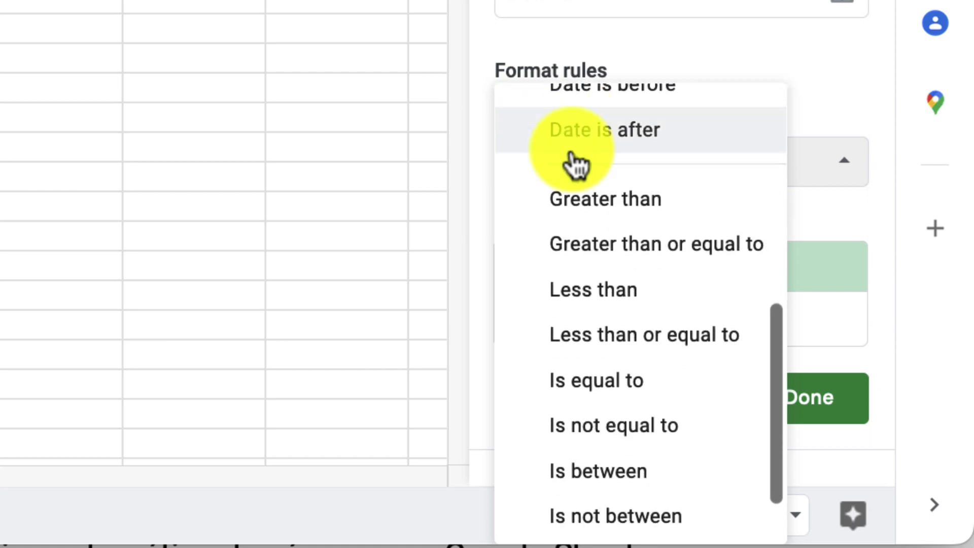
{"action": "scroll", "coordinate": [576, 163], "scroll_direction": "down", "scroll_amount": 2}
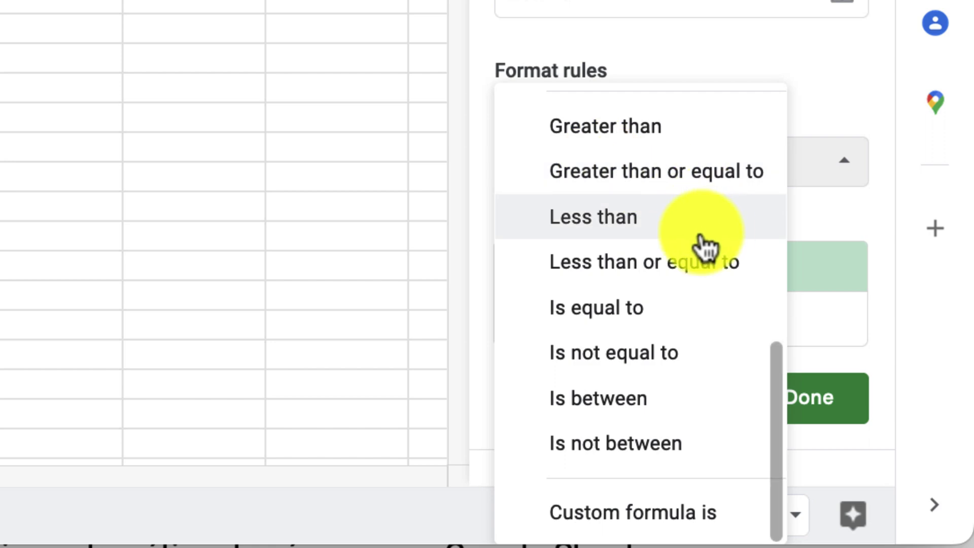
{"action": "left_click", "coordinate": [645, 229]}
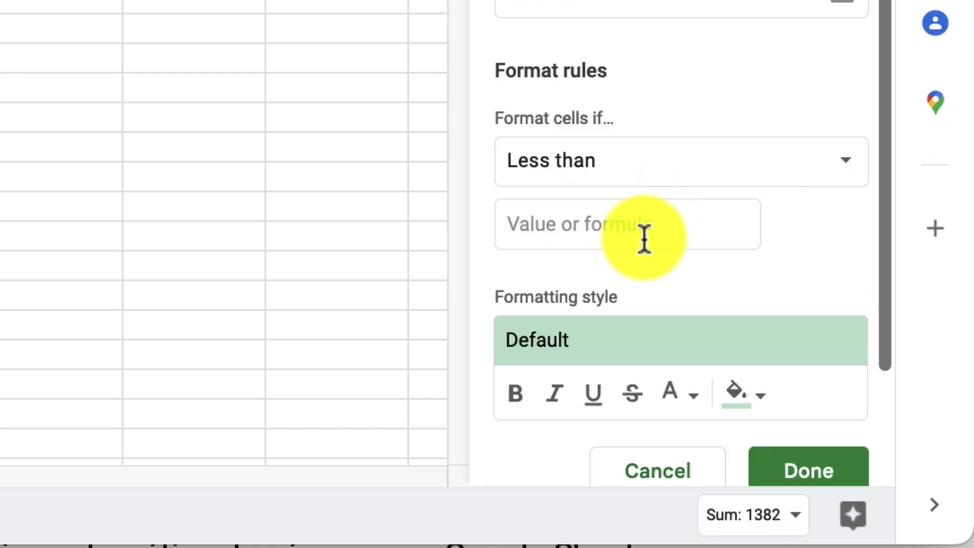
{"action": "left_click", "coordinate": [627, 226]}
{"action": "type", "text": "0"}
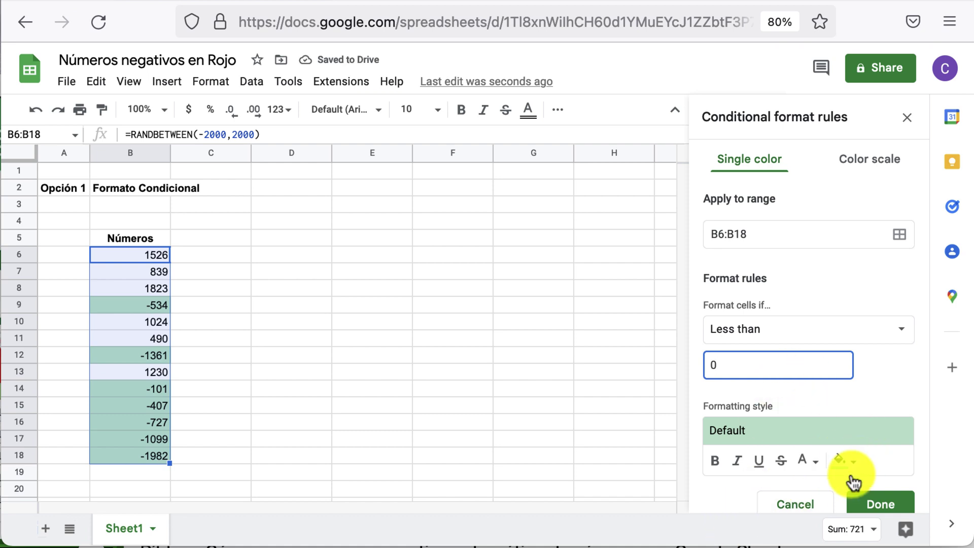
Give the rule the red text preset style and save it
{"action": "left_click", "coordinate": [844, 463]}
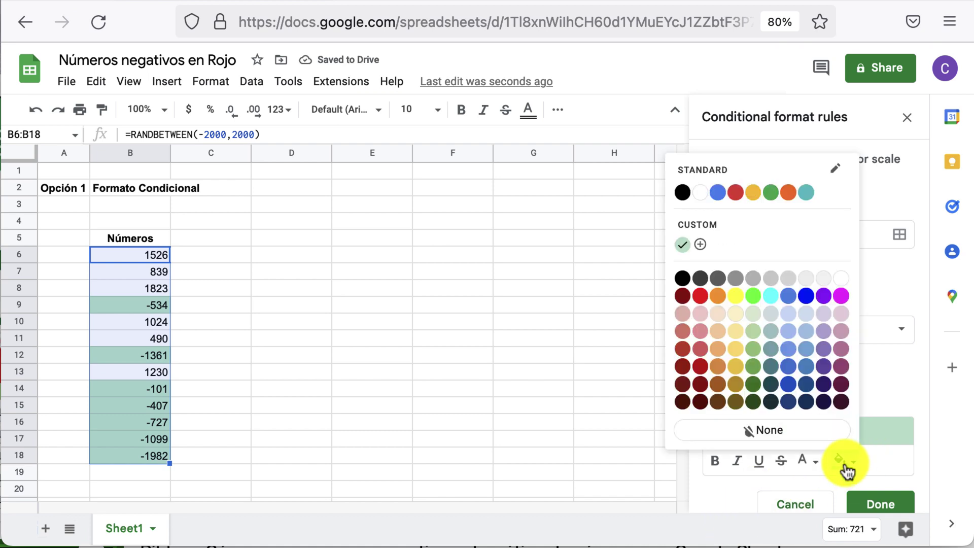
{"action": "left_click", "coordinate": [844, 463]}
{"action": "scroll", "coordinate": [844, 461], "scroll_direction": "down", "scroll_amount": 3}
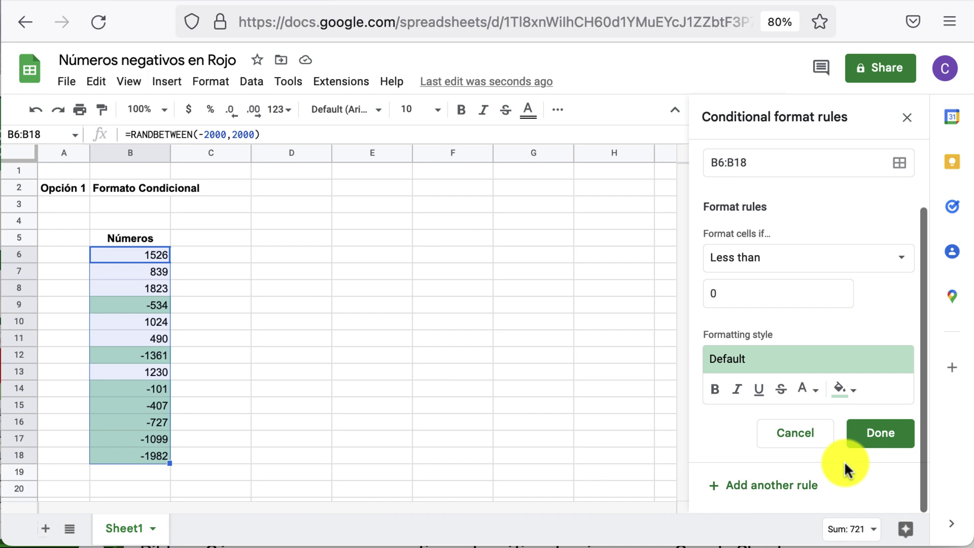
{"action": "left_click", "coordinate": [759, 370]}
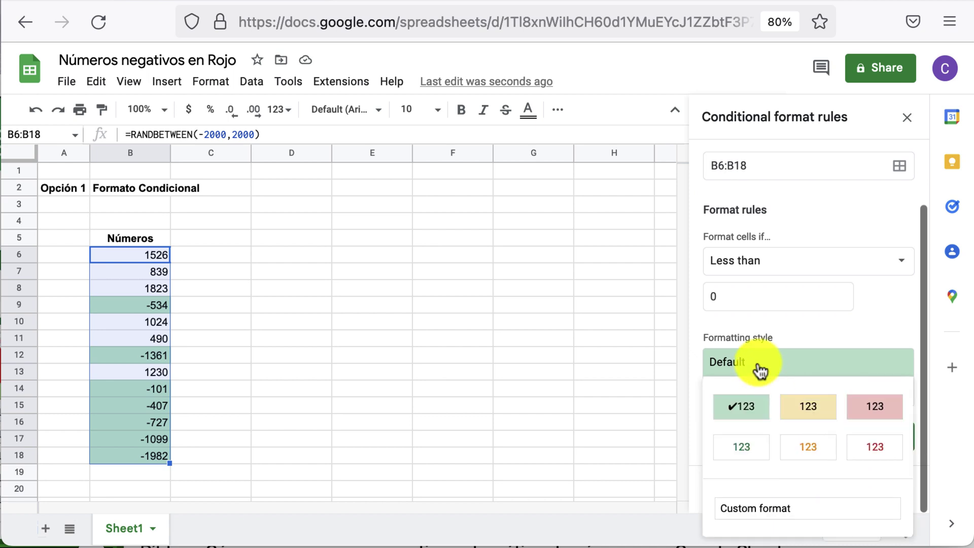
{"action": "left_click", "coordinate": [885, 453]}
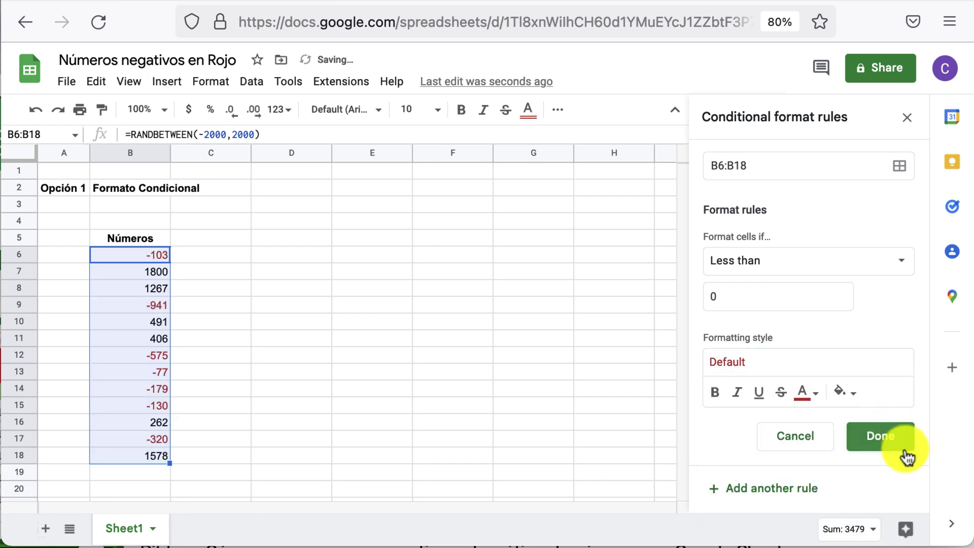
{"action": "left_click", "coordinate": [896, 446]}
{"action": "left_click", "coordinate": [396, 340]}
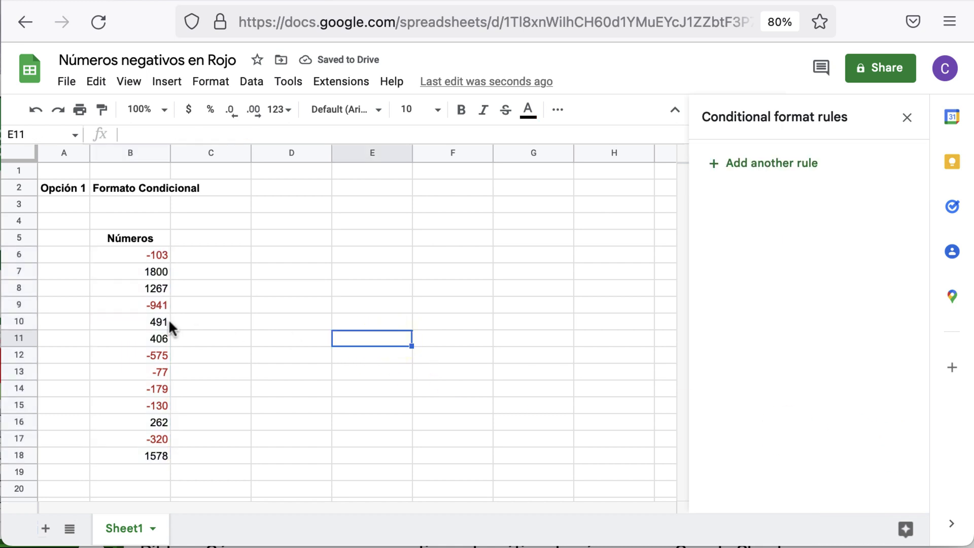
{"action": "left_click", "coordinate": [146, 268]}
{"action": "double_click", "coordinate": [147, 268]}
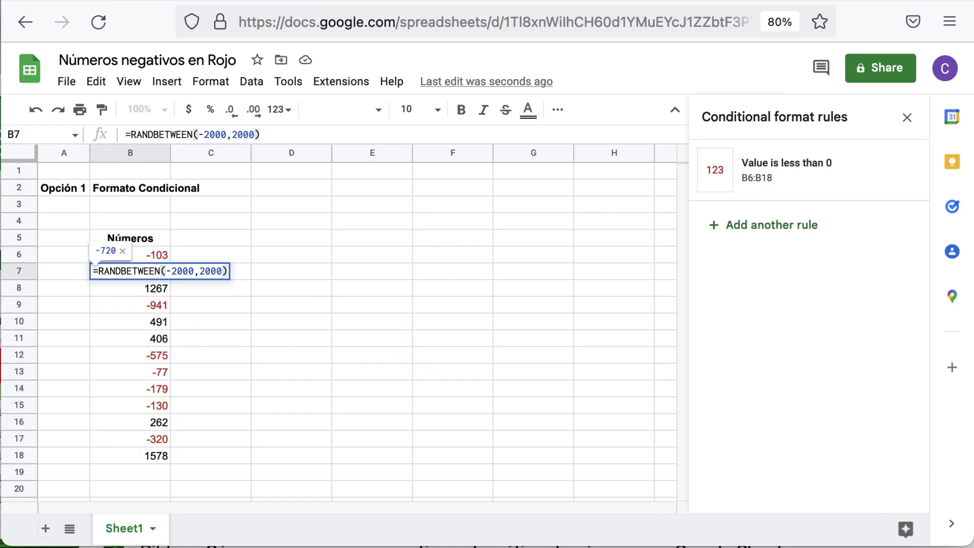
{"action": "key", "text": "Return"}
{"action": "key", "text": "Up"}
{"action": "key", "text": "Up"}
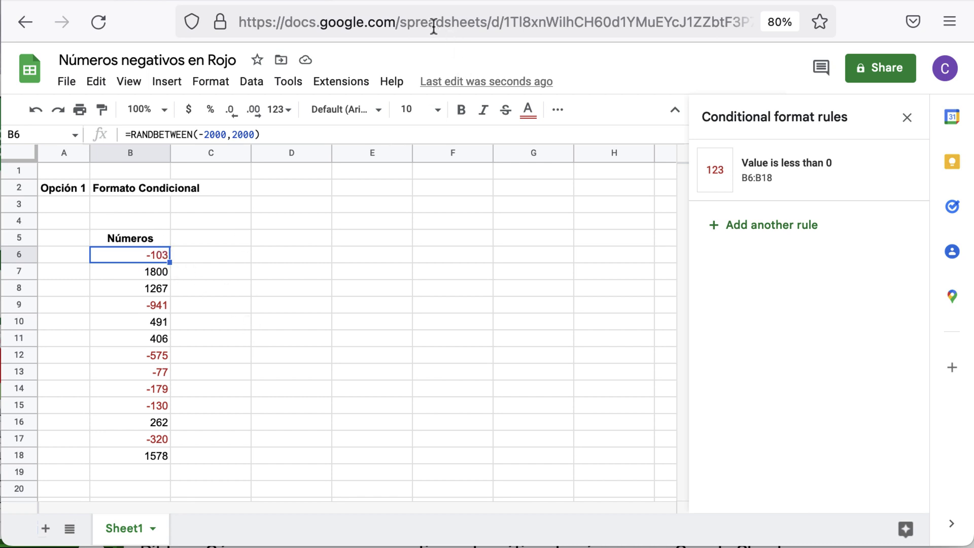
{"action": "left_click", "coordinate": [218, 276]}
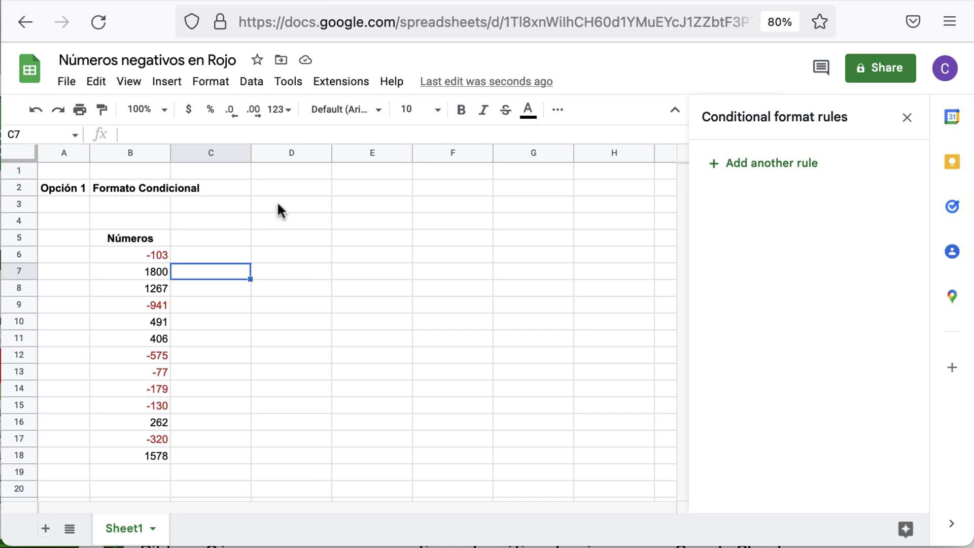
{"action": "left_click", "coordinate": [364, 194]}
Add headings 'Opción 2' and 'Personalizar el formato de los números' in row 2, fitting column E
{"action": "type", "text": "O"}
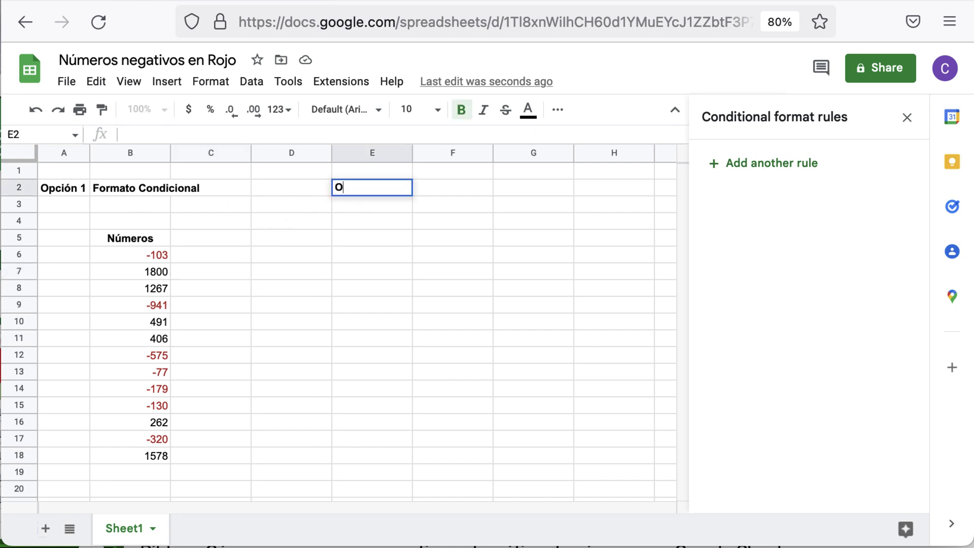
{"action": "type", "text": "pción 2"}
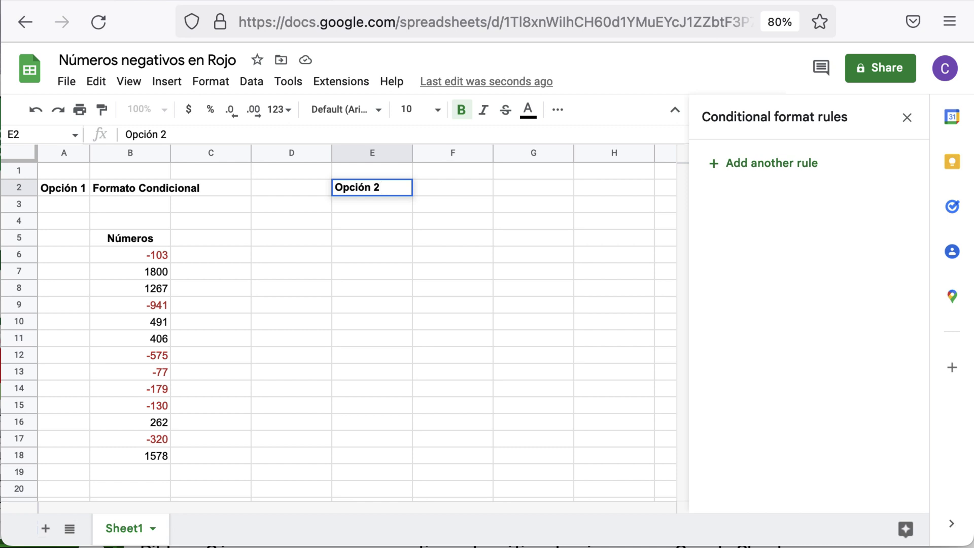
{"action": "key", "text": "Tab"}
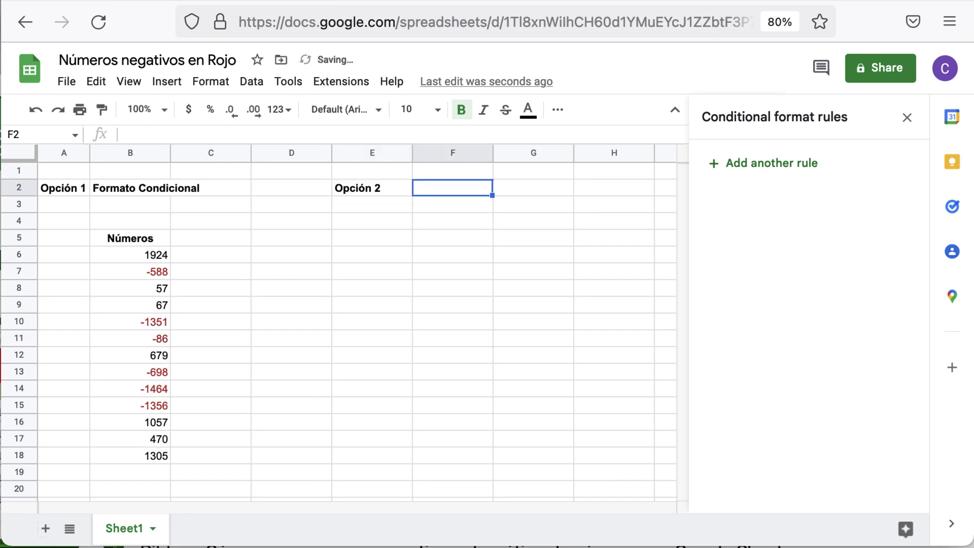
{"action": "type", "text": "Pe"}
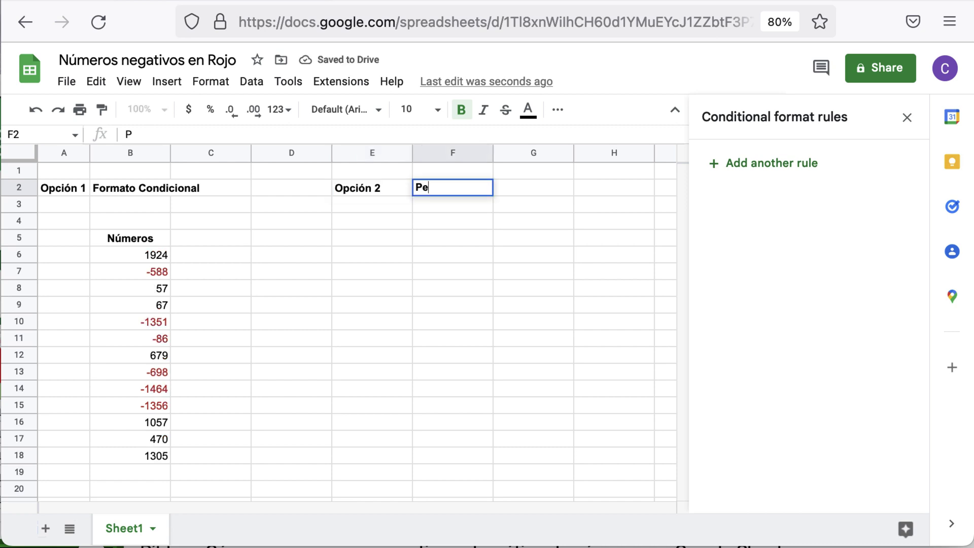
{"action": "type", "text": "rsonalizar el for"}
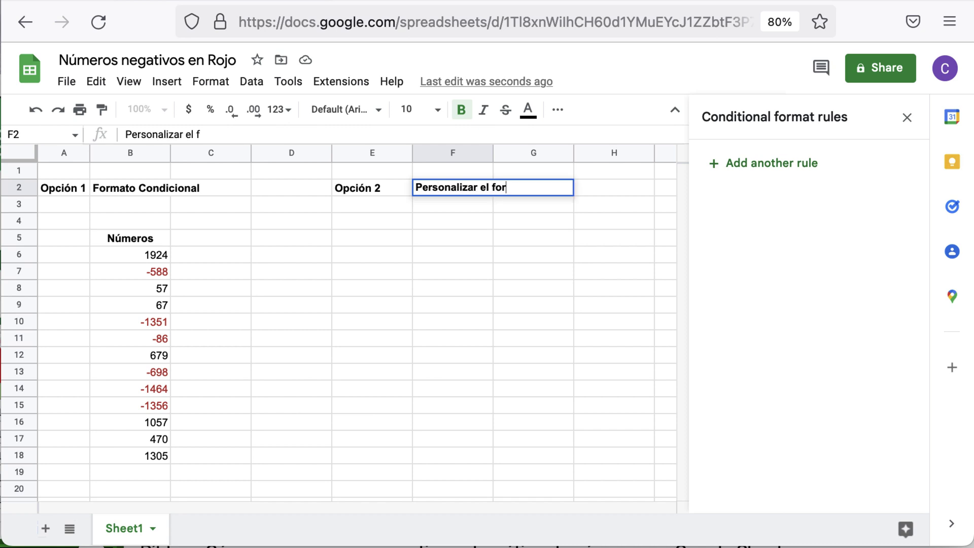
{"action": "type", "text": "mato de los núme"}
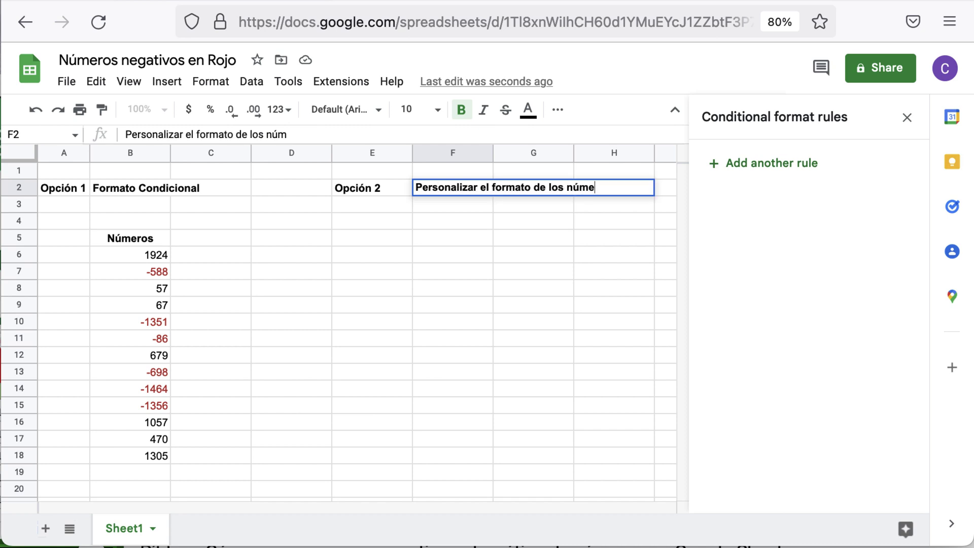
{"action": "type", "text": "ros"}
{"action": "key", "text": "Return"}
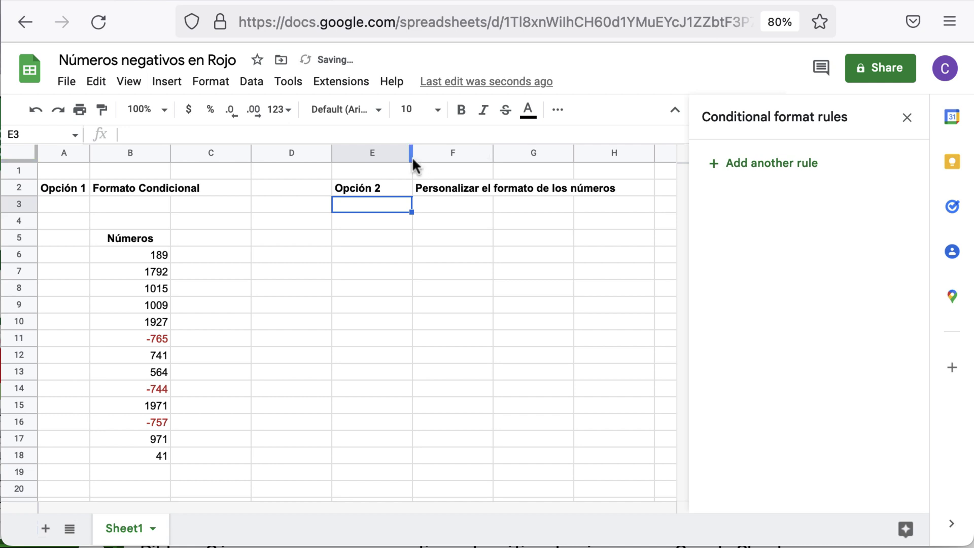
{"action": "double_click", "coordinate": [412, 152]}
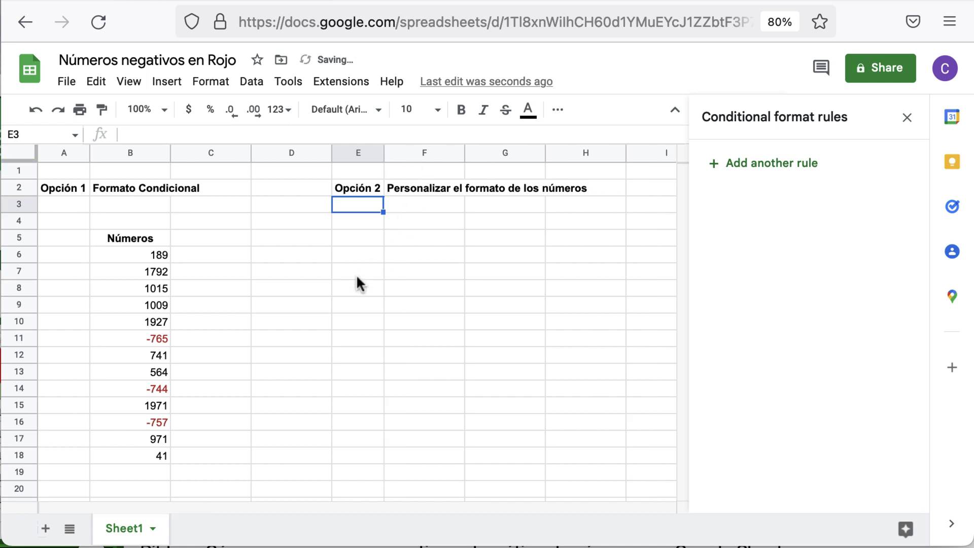
Set E5 to =B5, fill it down to E18, and select E6:E18
{"action": "left_click", "coordinate": [355, 239]}
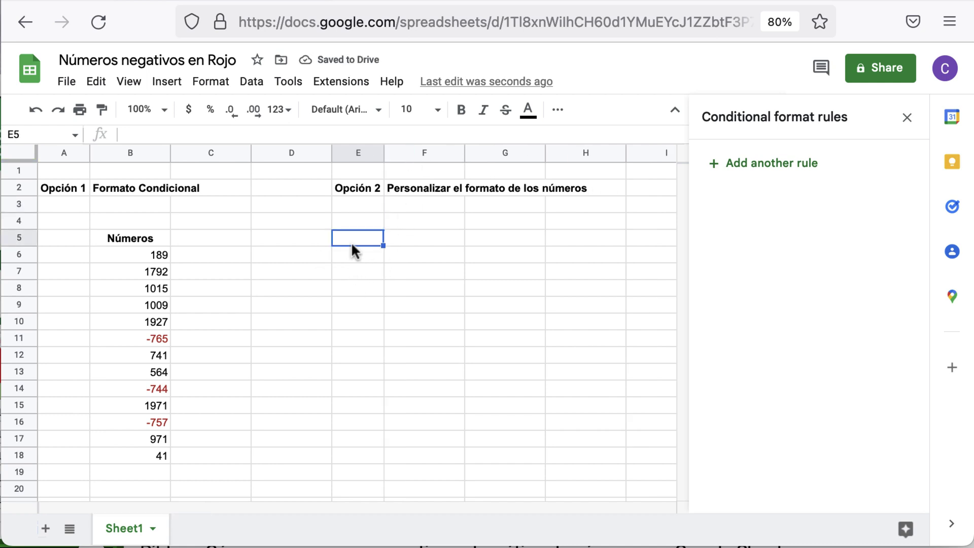
{"action": "type", "text": "="}
{"action": "left_click", "coordinate": [141, 242]}
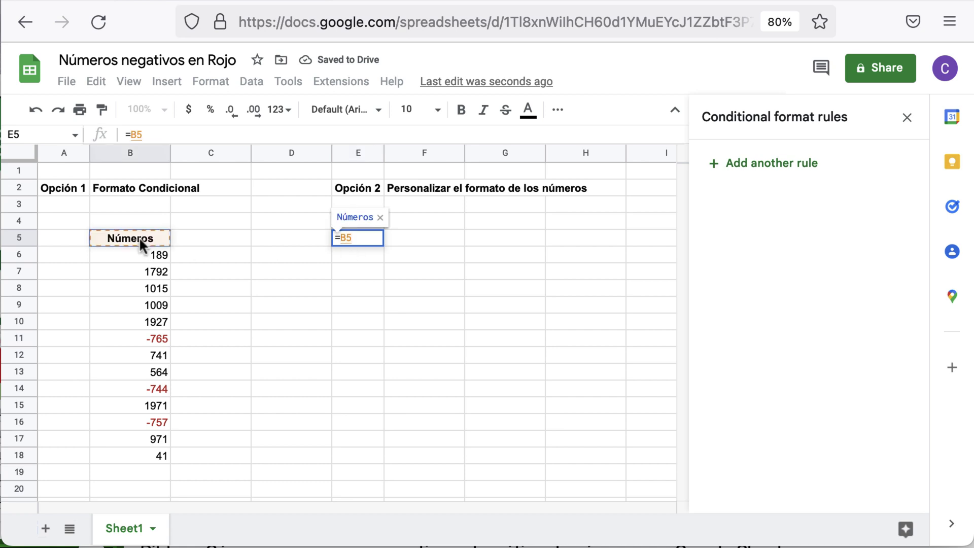
{"action": "key", "text": "Return"}
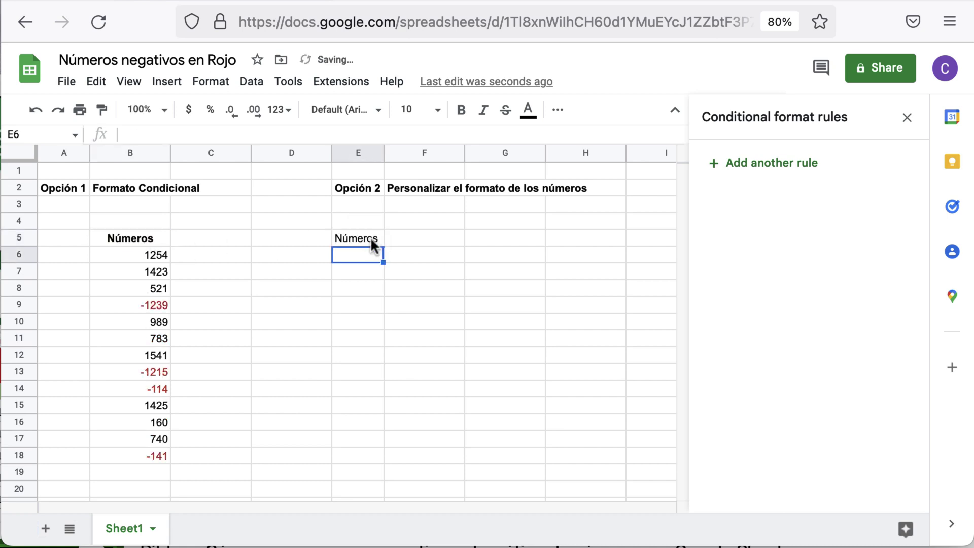
{"action": "left_click", "coordinate": [373, 241]}
{"action": "left_click_drag", "start_coordinate": [383, 246], "coordinate": [382, 462]}
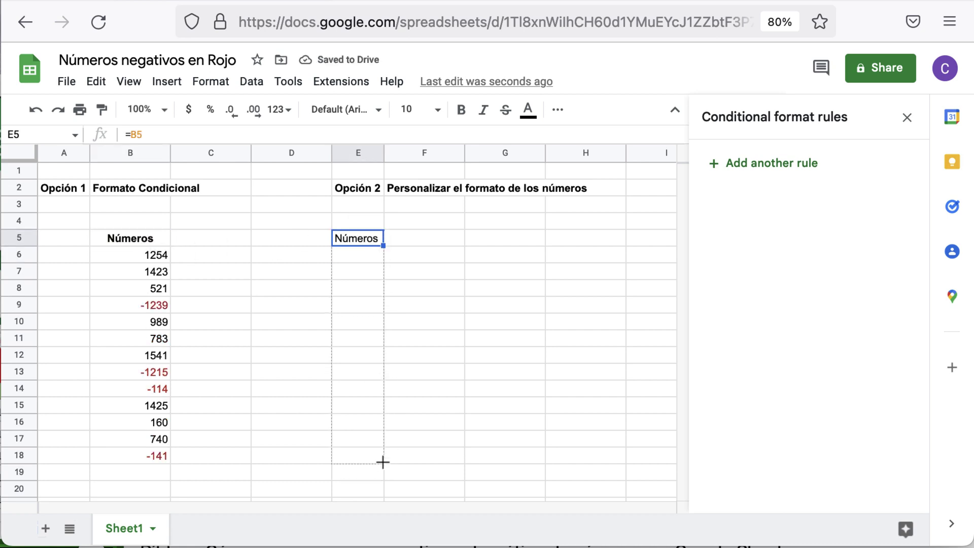
{"action": "left_click", "coordinate": [422, 458]}
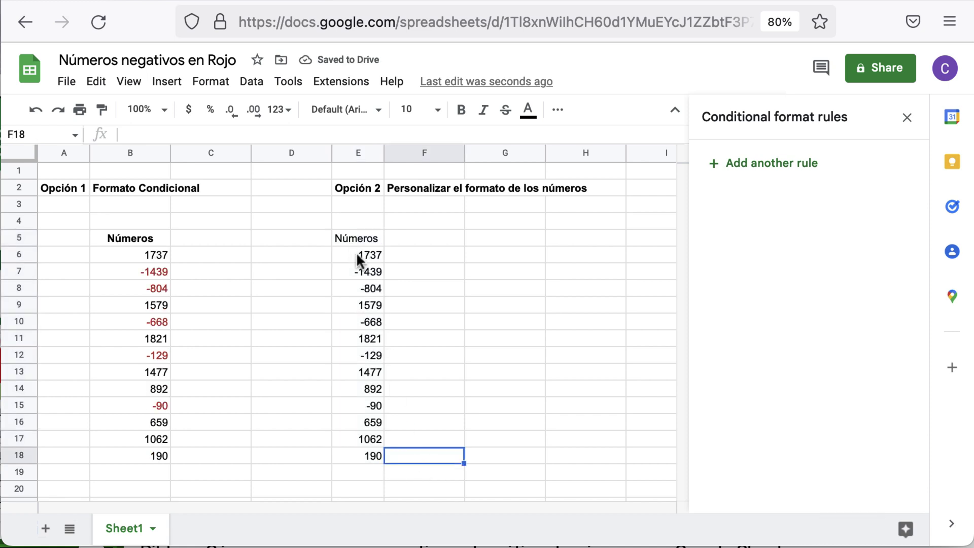
{"action": "left_click_drag", "start_coordinate": [356, 257], "coordinate": [355, 457]}
{"action": "left_click", "coordinate": [211, 83]}
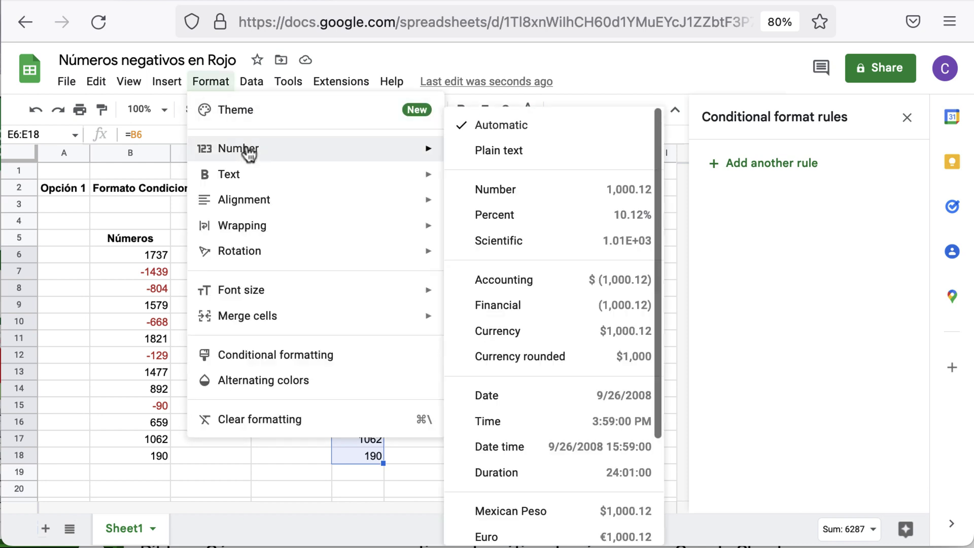
{"action": "mouse_move", "coordinate": [238, 148]}
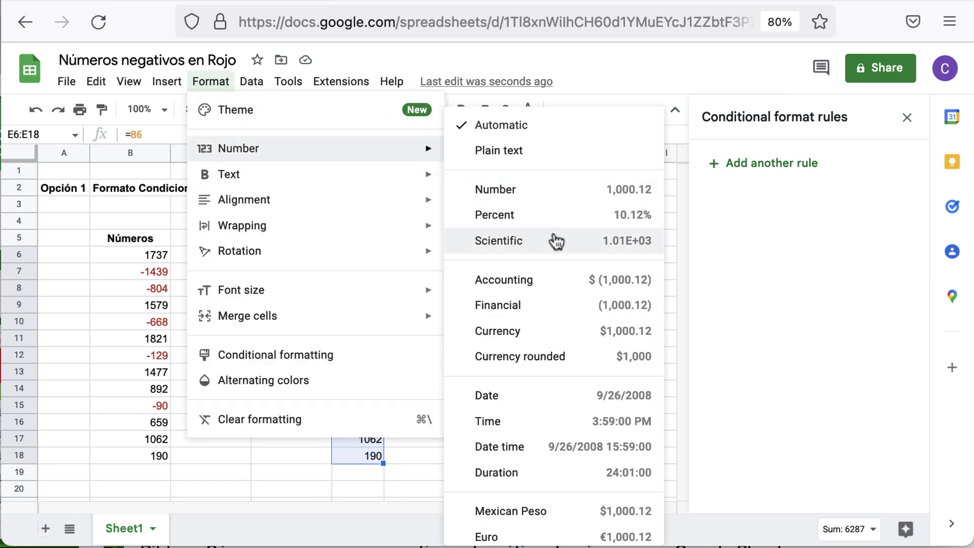
Open Format > Number > Custom number format for E6:E18 and browse the preset formats
{"action": "scroll", "coordinate": [556, 241], "scroll_direction": "down", "scroll_amount": 3}
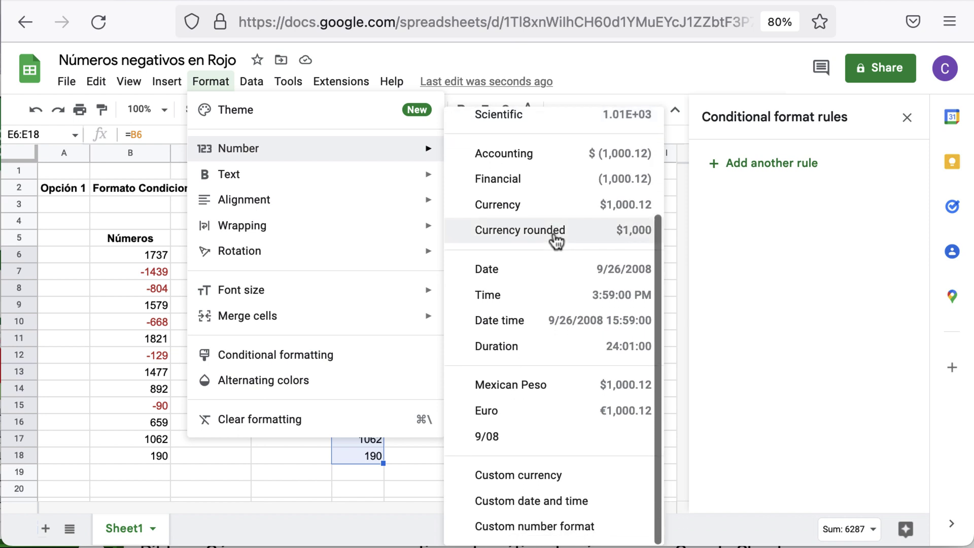
{"action": "left_click", "coordinate": [613, 533]}
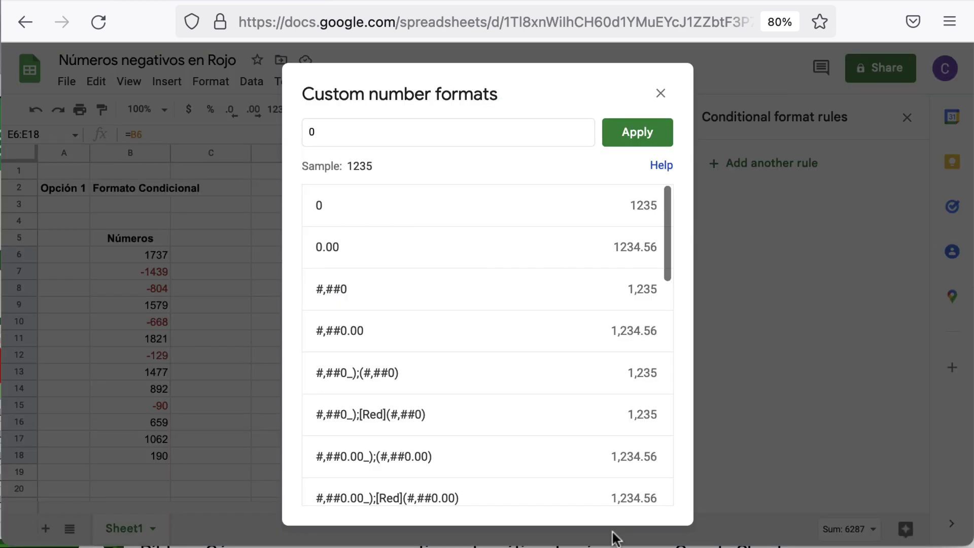
{"action": "scroll", "coordinate": [474, 366], "scroll_direction": "down", "scroll_amount": 1}
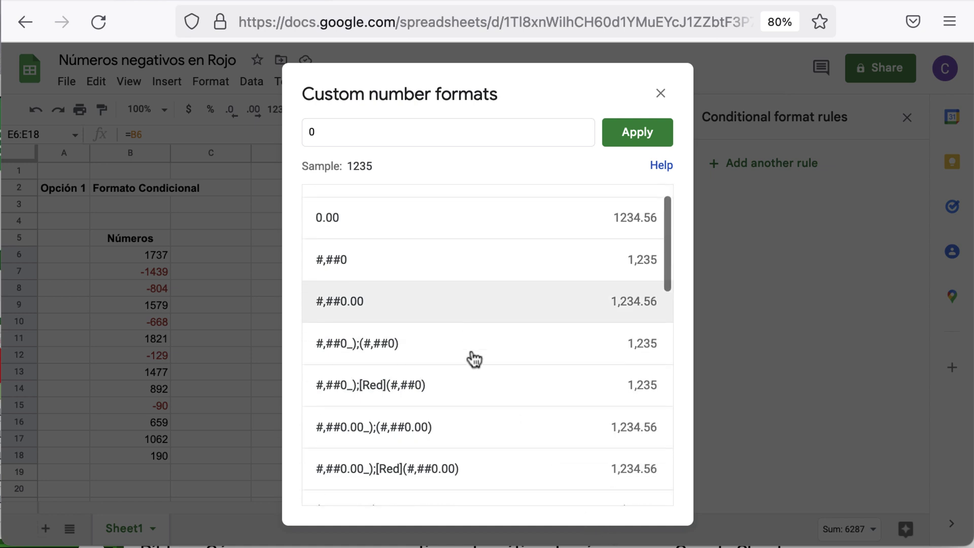
{"action": "scroll", "coordinate": [474, 363], "scroll_direction": "down", "scroll_amount": 2}
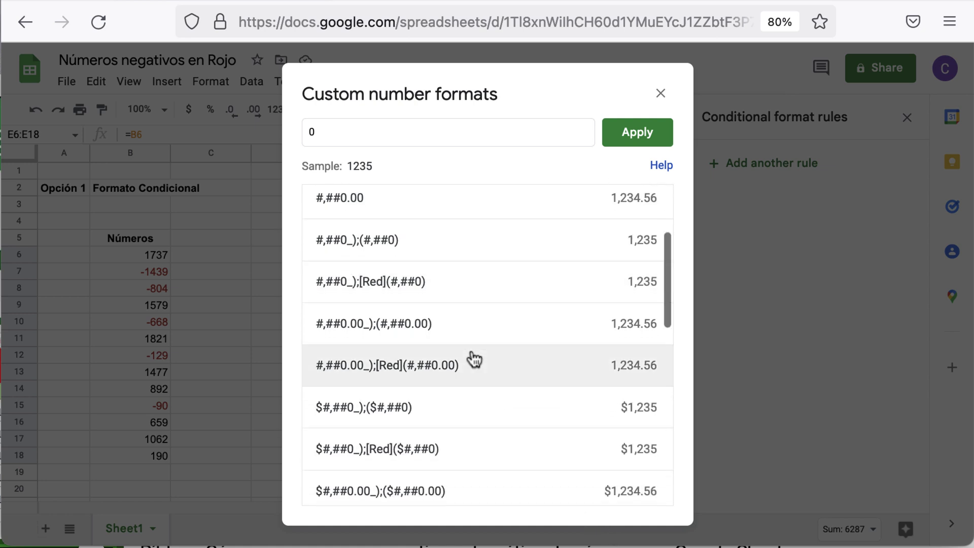
{"action": "scroll", "coordinate": [474, 361], "scroll_direction": "down", "scroll_amount": 3}
{"action": "scroll", "coordinate": [474, 359], "scroll_direction": "down", "scroll_amount": 2}
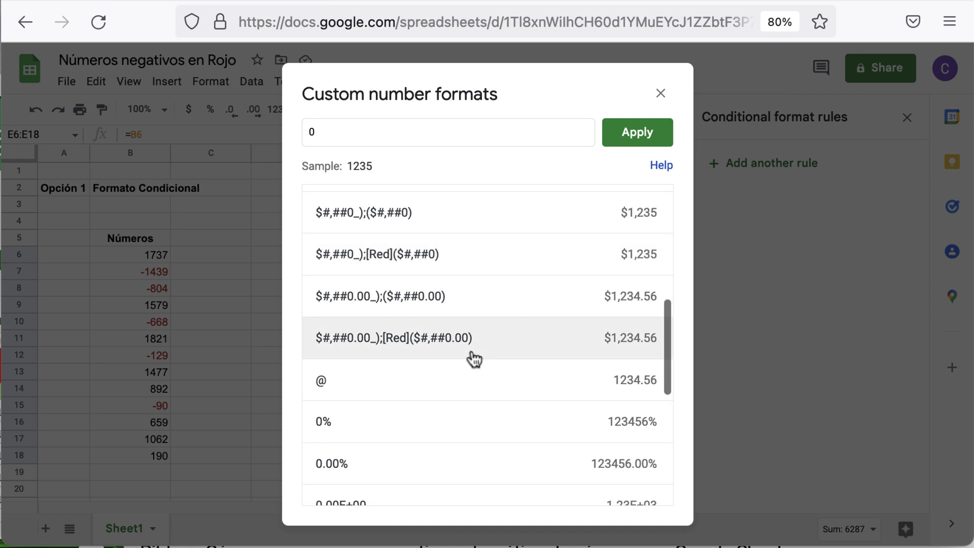
{"action": "scroll", "coordinate": [474, 359], "scroll_direction": "down", "scroll_amount": 2}
{"action": "scroll", "coordinate": [475, 359], "scroll_direction": "down", "scroll_amount": 3}
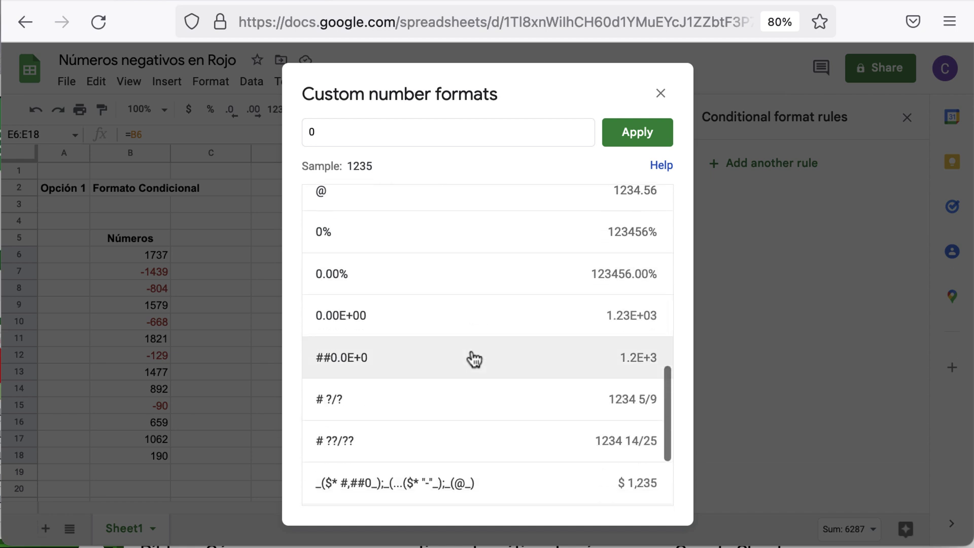
{"action": "scroll", "coordinate": [474, 360], "scroll_direction": "down", "scroll_amount": 2}
{"action": "scroll", "coordinate": [475, 359], "scroll_direction": "down", "scroll_amount": 1}
{"action": "scroll", "coordinate": [475, 359], "scroll_direction": "up", "scroll_amount": 1}
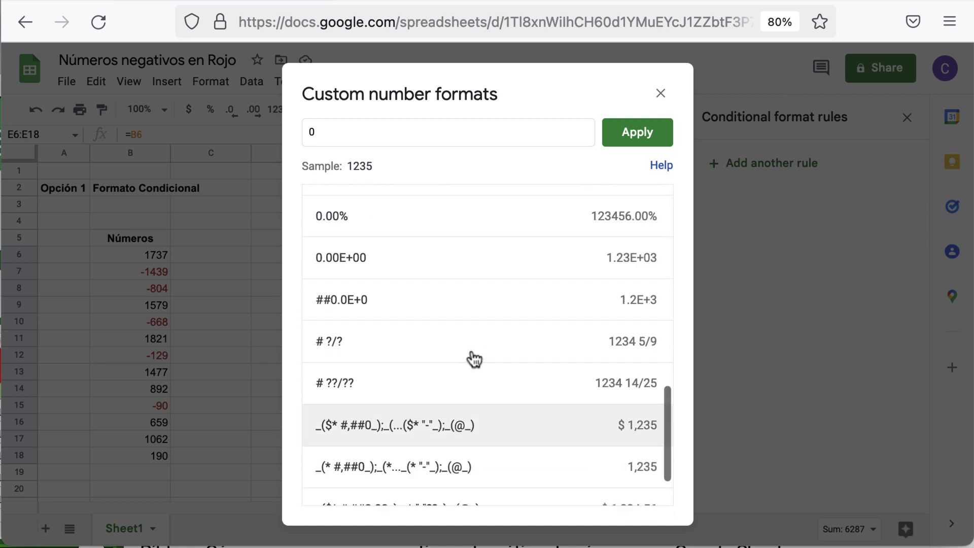
{"action": "scroll", "coordinate": [474, 359], "scroll_direction": "up", "scroll_amount": 10}
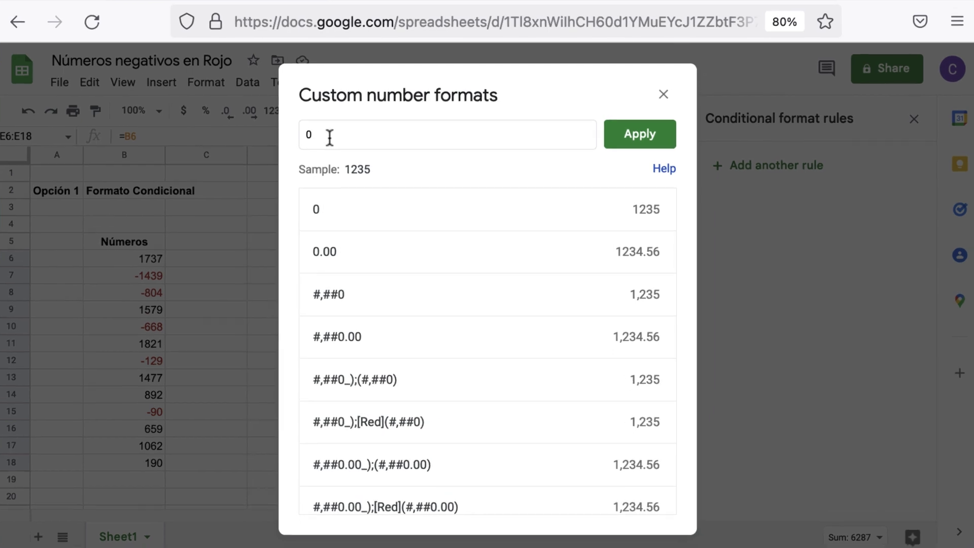
Enter the custom number format 0;[red]0;0;@ and apply it to E6:E18
{"action": "type", "text": ";"}
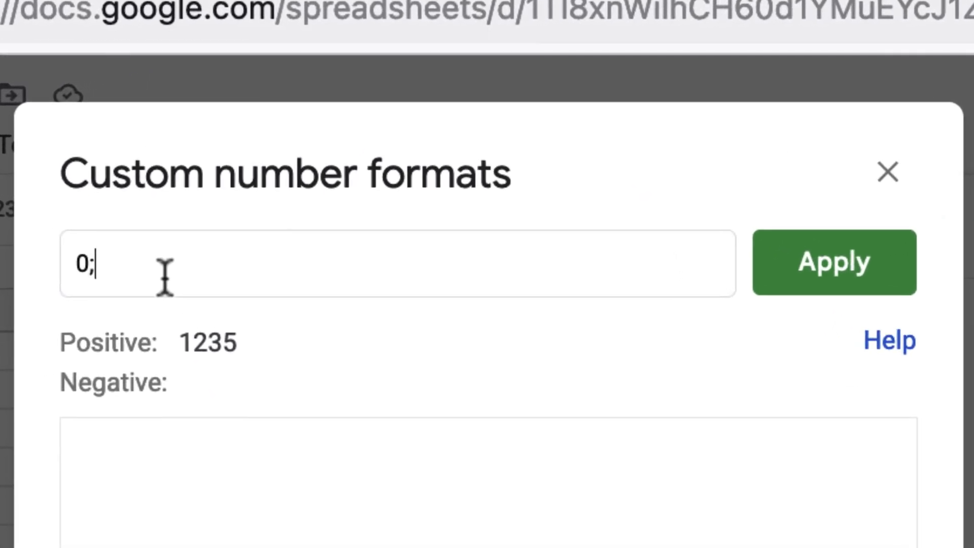
{"action": "type", "text": "[re"}
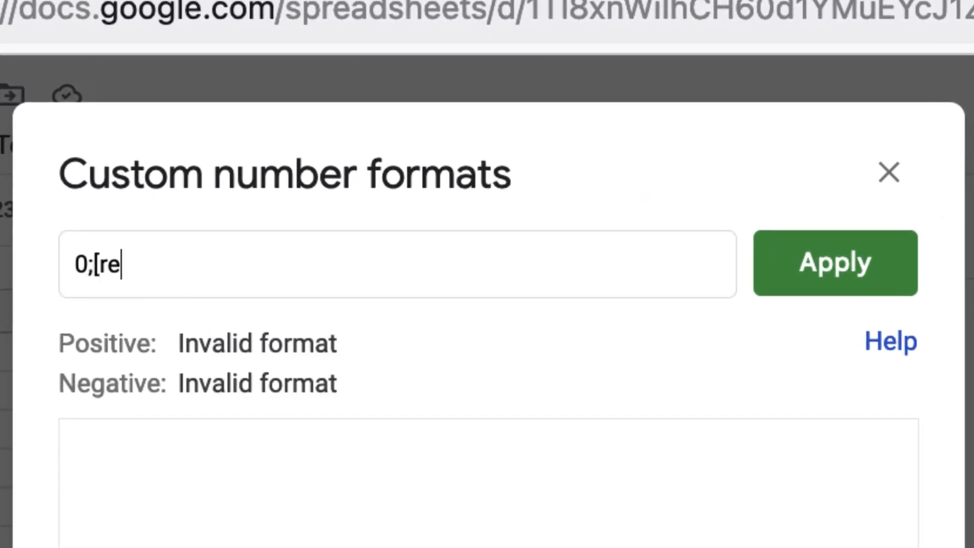
{"action": "type", "text": "d"}
{"action": "type", "text": "]"}
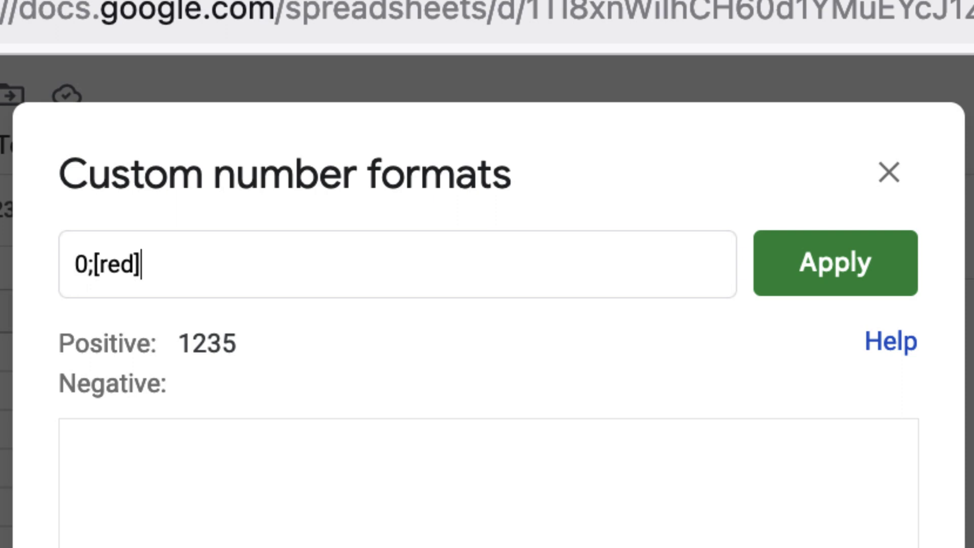
{"action": "type", "text": "0"}
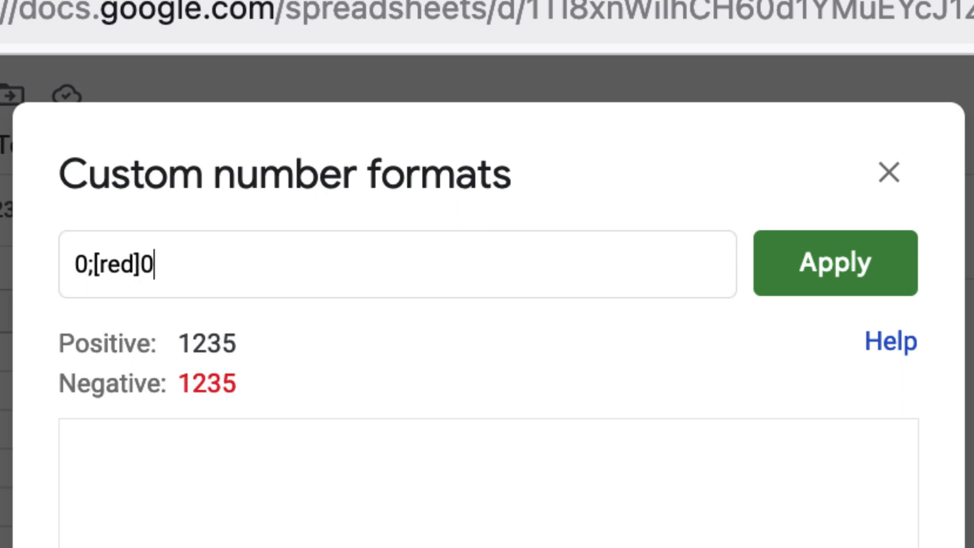
{"action": "type", "text": ";"}
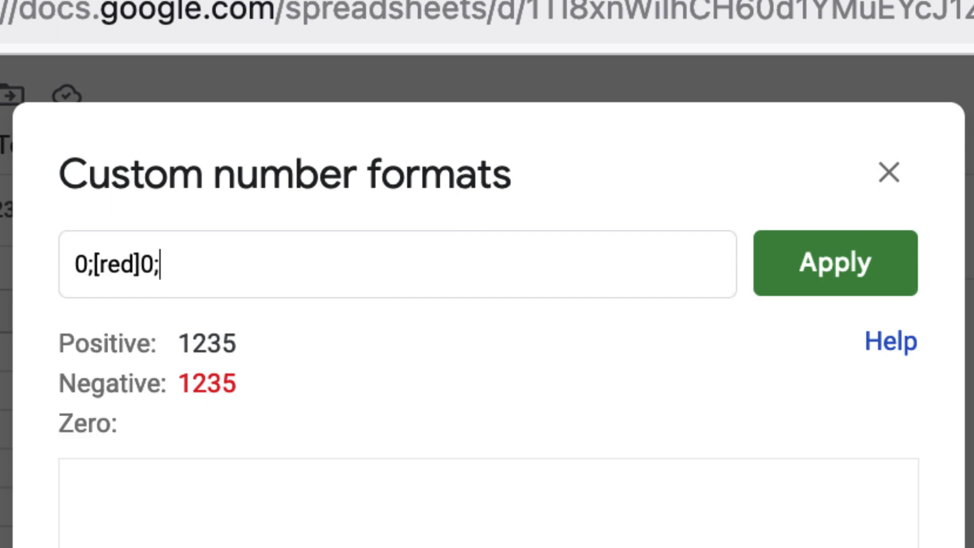
{"action": "type", "text": "0"}
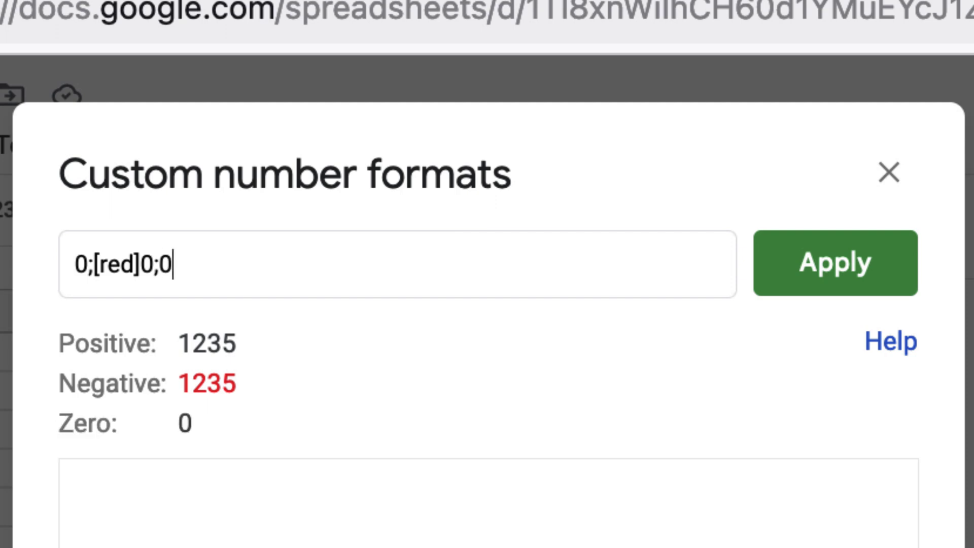
{"action": "type", "text": ";"}
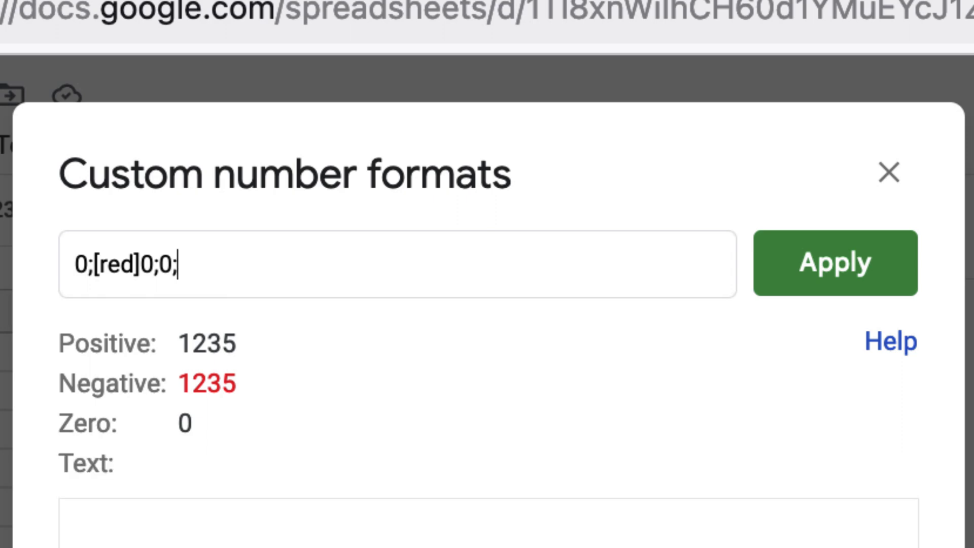
{"action": "type", "text": "text"}
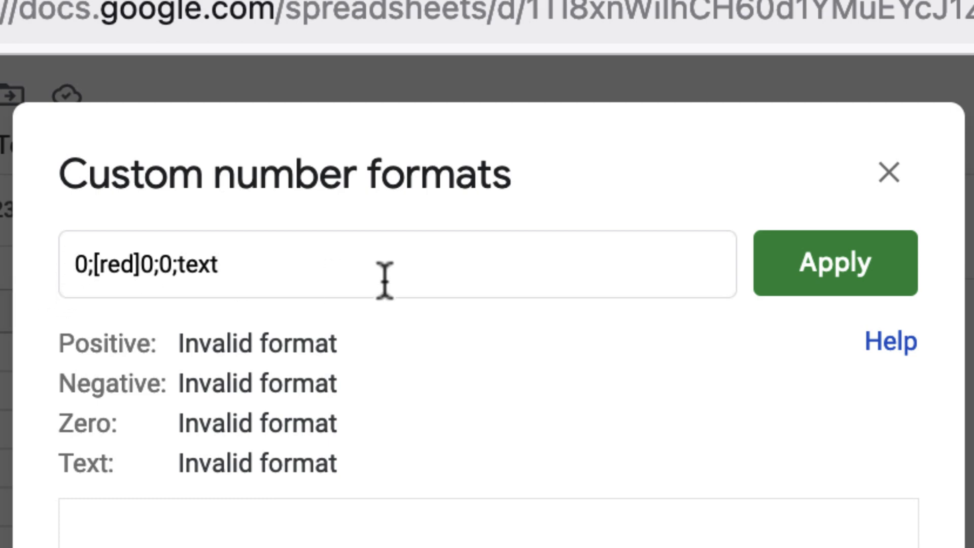
{"action": "key", "text": "BackSpace"}
{"action": "key", "text": "BackSpace"}
{"action": "key", "text": "BackSpace"}
{"action": "key", "text": "BackSpace"}
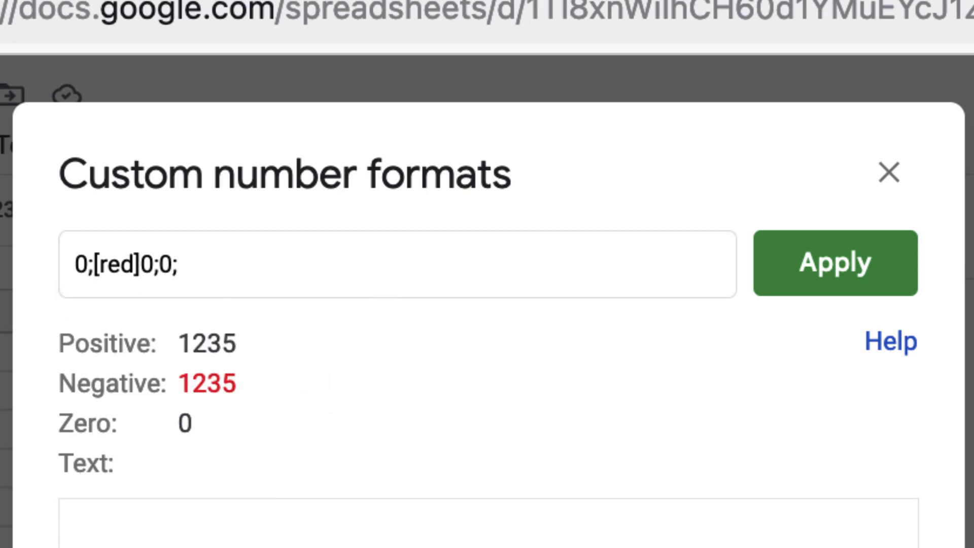
{"action": "type", "text": "@"}
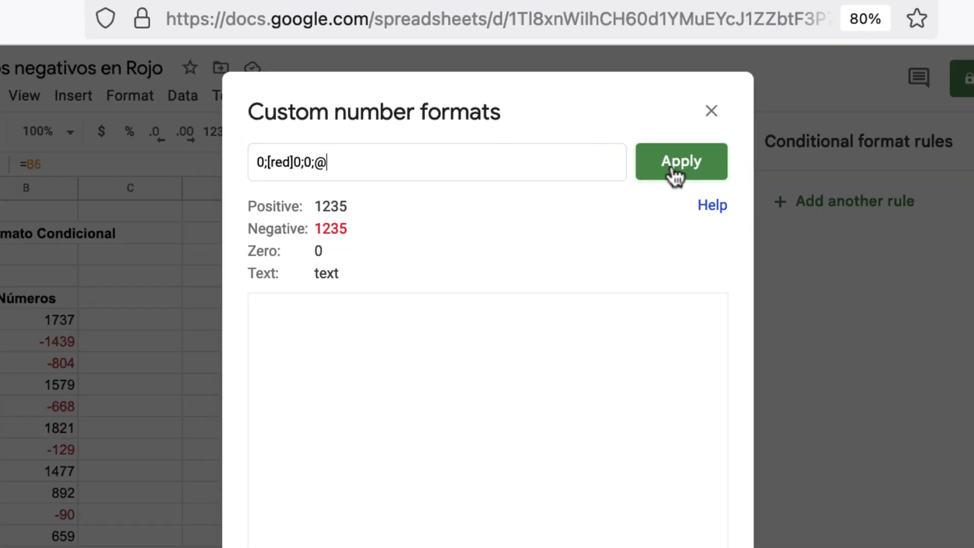
{"action": "left_click", "coordinate": [630, 136]}
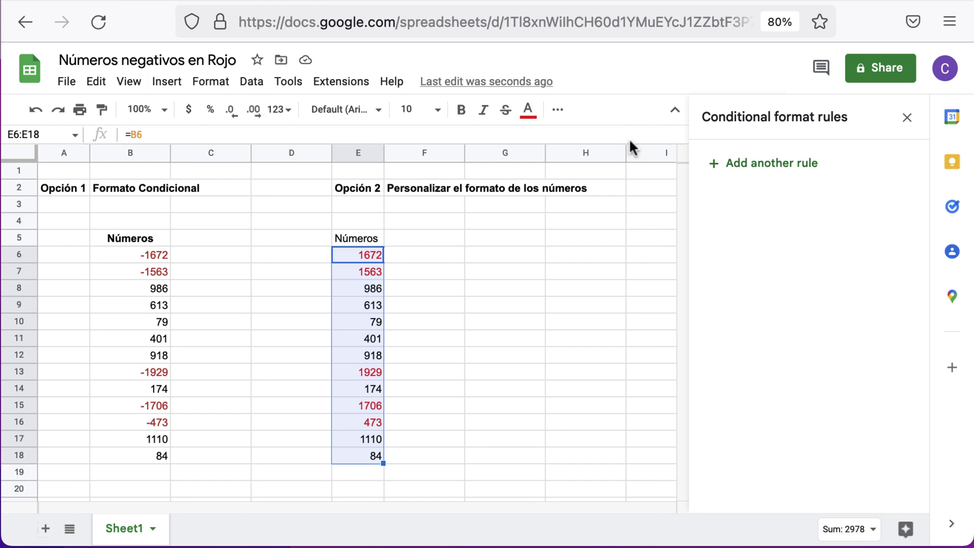
Reselect E6:E18, close the conditional format rules panel, and open the Format menu
{"action": "left_click", "coordinate": [536, 359]}
{"action": "left_click", "coordinate": [350, 254]}
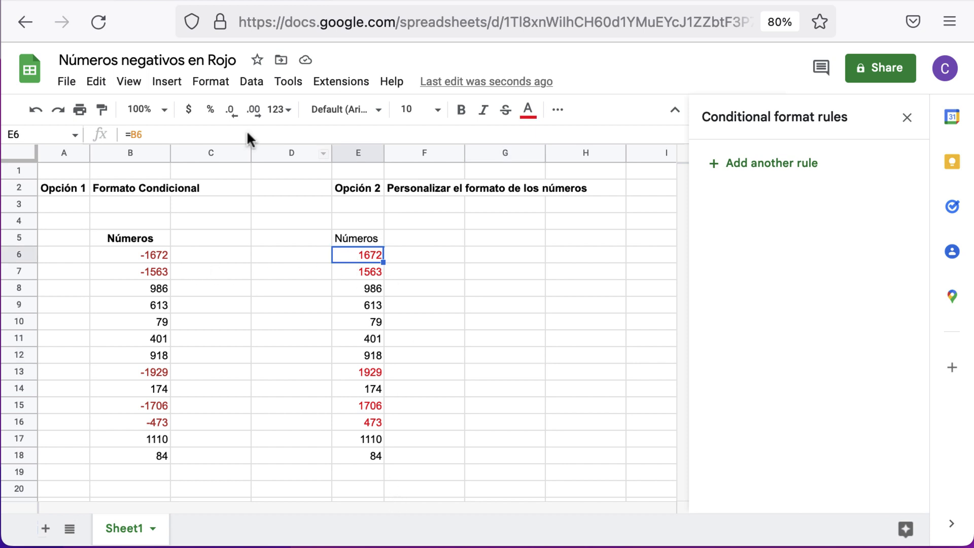
{"action": "left_click", "coordinate": [373, 459], "text": "shift"}
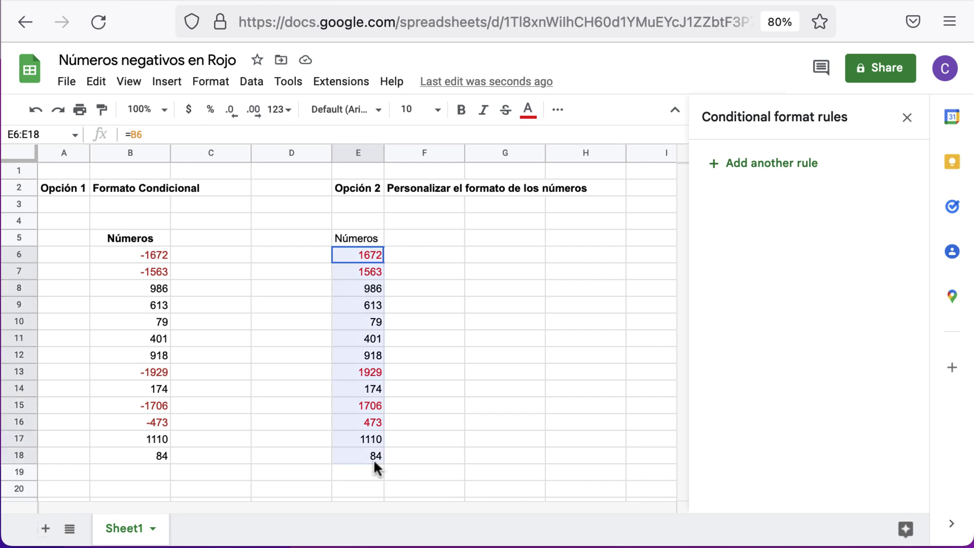
{"action": "left_click", "coordinate": [907, 118]}
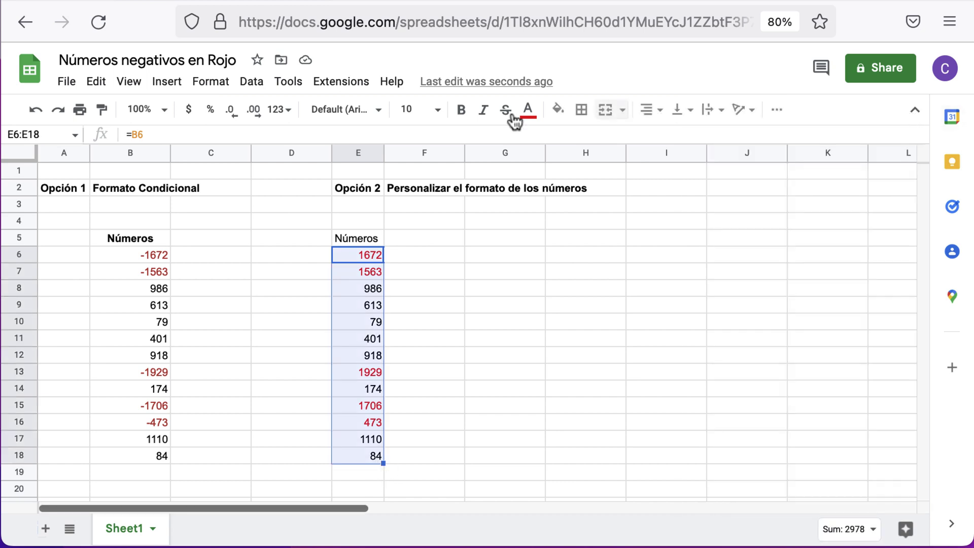
{"action": "left_click", "coordinate": [200, 84]}
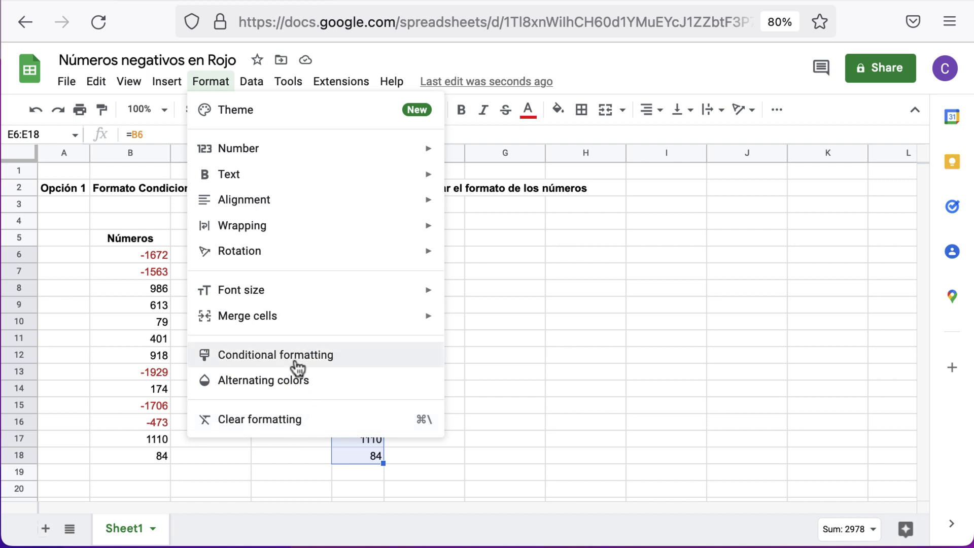
{"action": "mouse_move", "coordinate": [238, 149]}
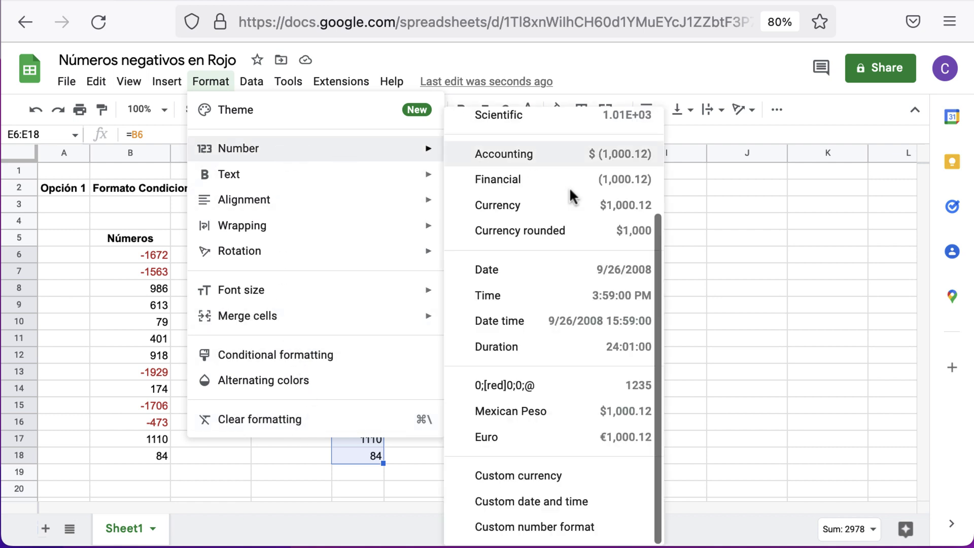
Change the custom format to 0;[red]-0;0;@ so negatives show in red with a minus sign
{"action": "left_click", "coordinate": [582, 524]}
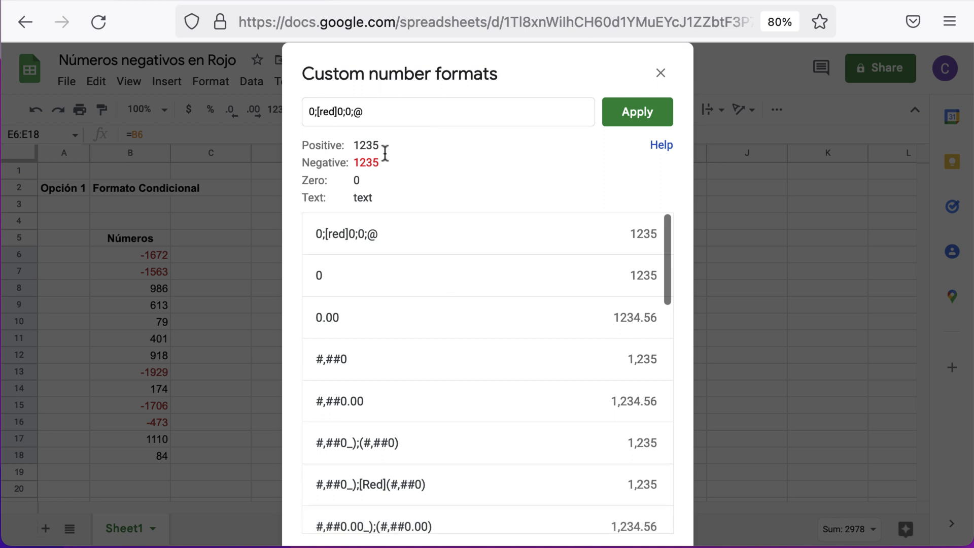
{"action": "left_click", "coordinate": [336, 112]}
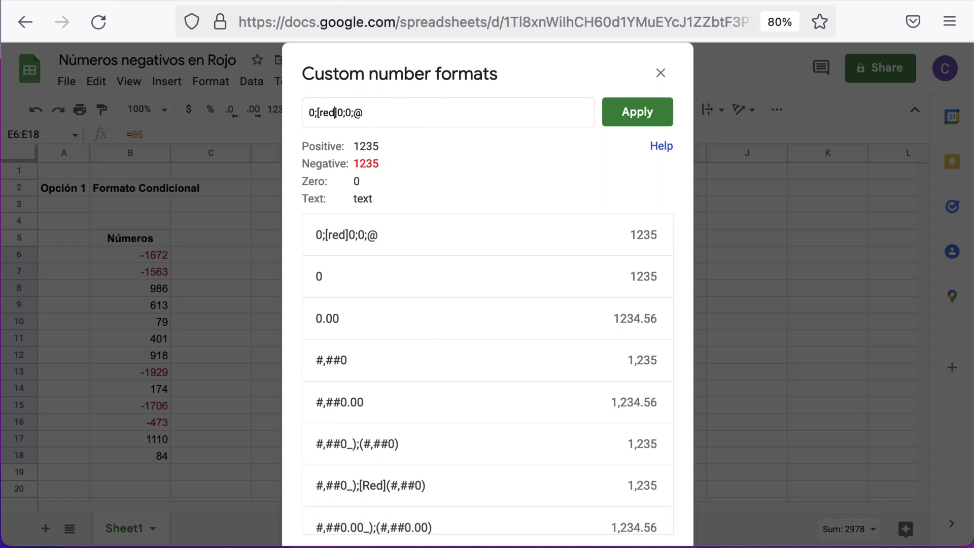
{"action": "type", "text": "-"}
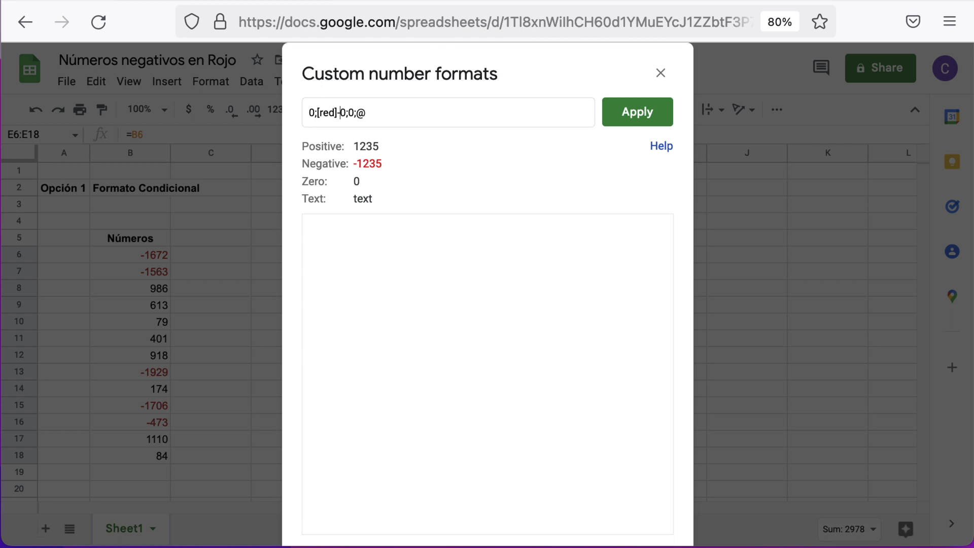
{"action": "left_click", "coordinate": [628, 121]}
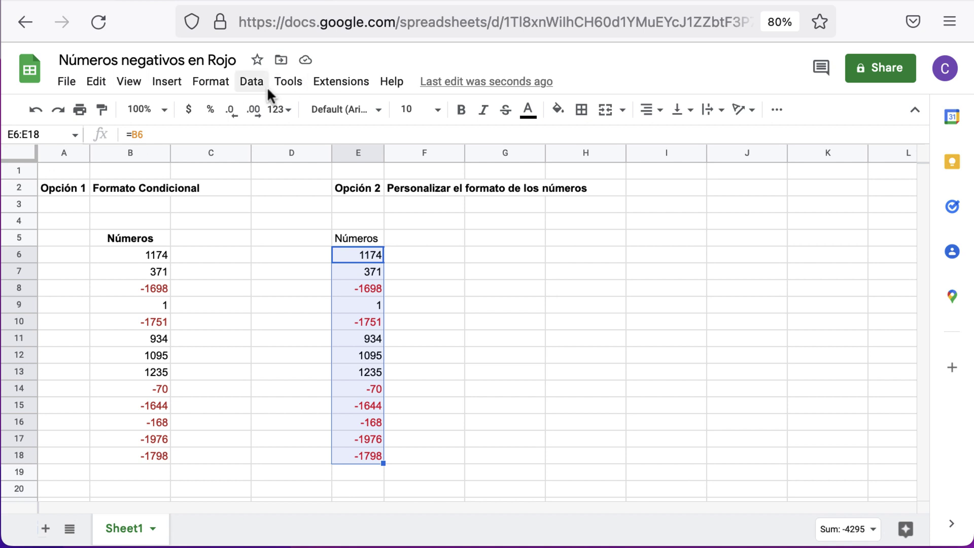
Open the Custom number formats dialog for column E, which lists the saved 0;[red]-0;0;@ format
{"action": "left_click", "coordinate": [170, 84]}
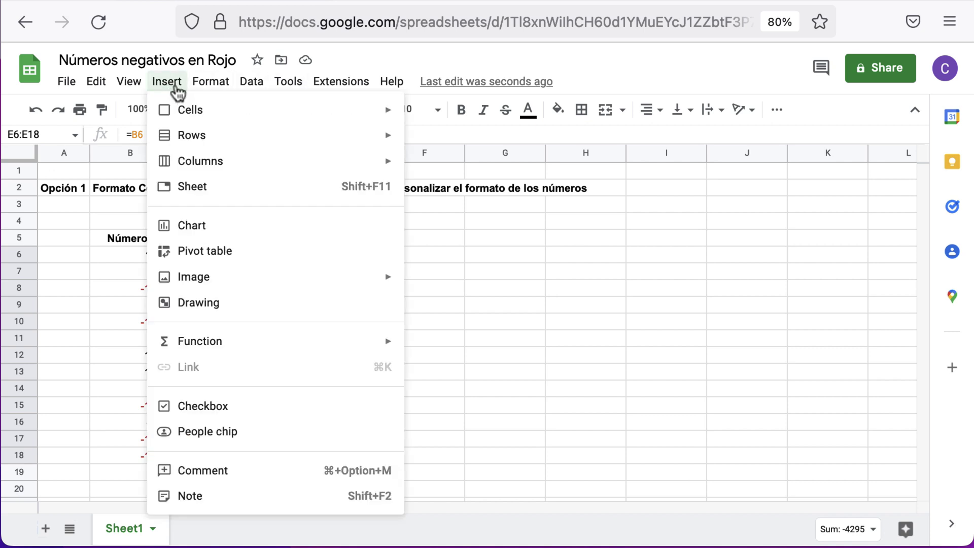
{"action": "mouse_move", "coordinate": [210, 81]}
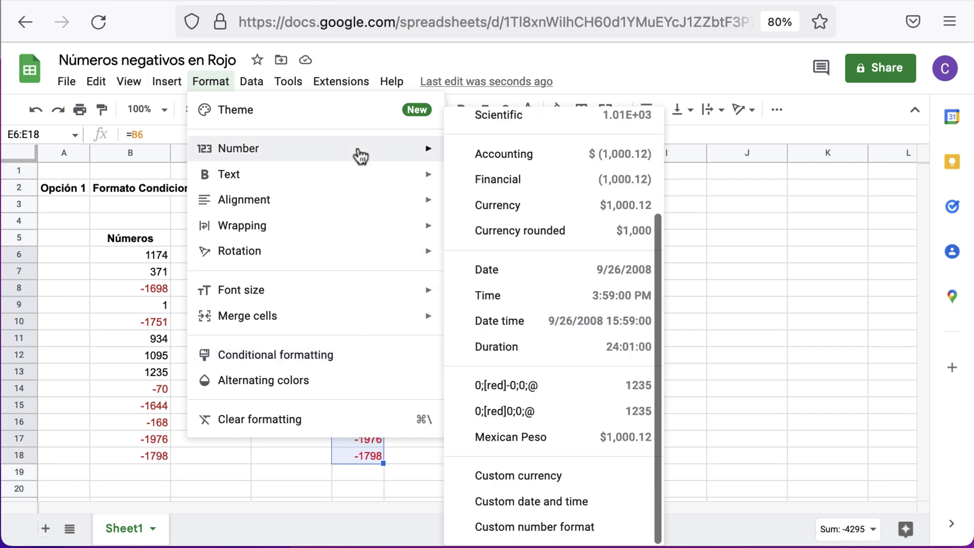
{"action": "mouse_move", "coordinate": [238, 148]}
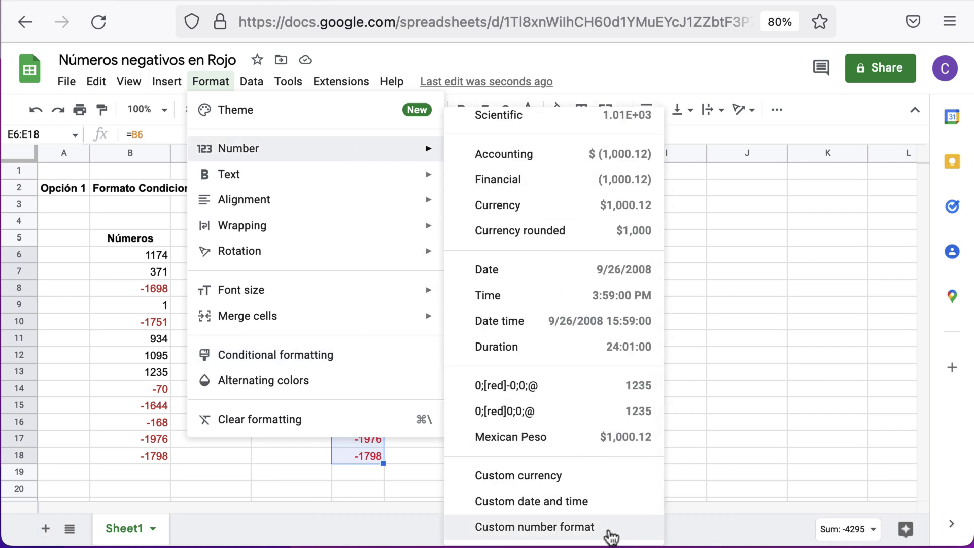
{"action": "left_click", "coordinate": [610, 533]}
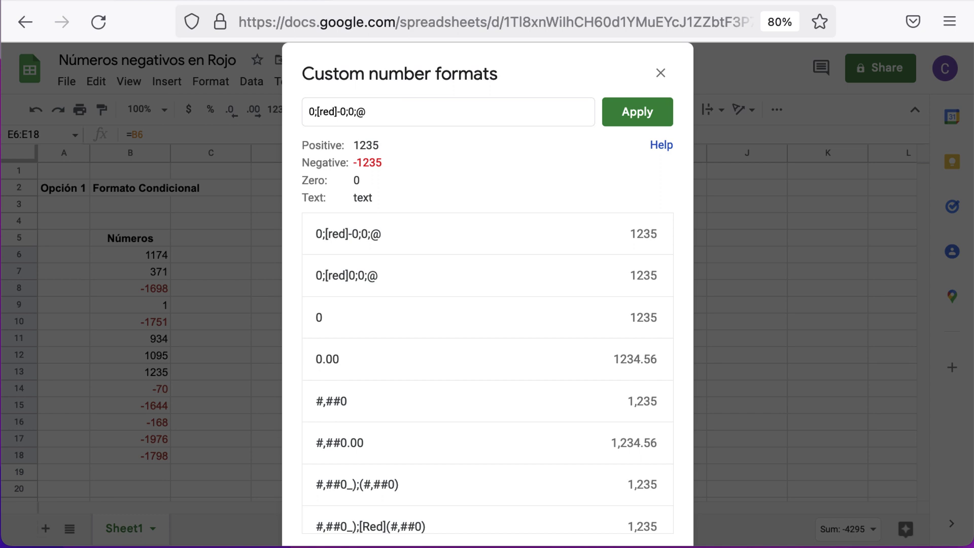
Try adding a [blue] tag to the format code, then discard the edit and close the editor
{"action": "left_click", "coordinate": [313, 111]}
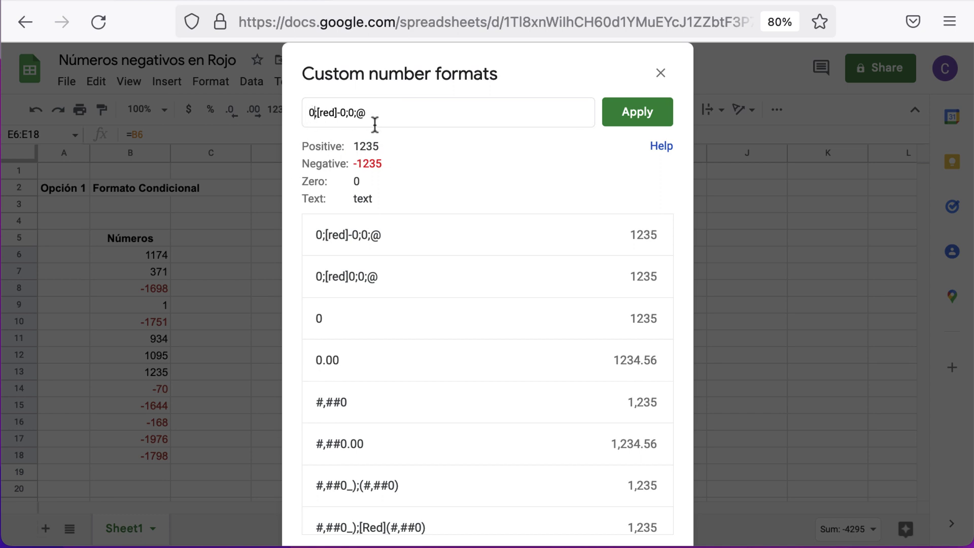
{"action": "key", "text": "Left"}
{"action": "type", "text": "[blue"}
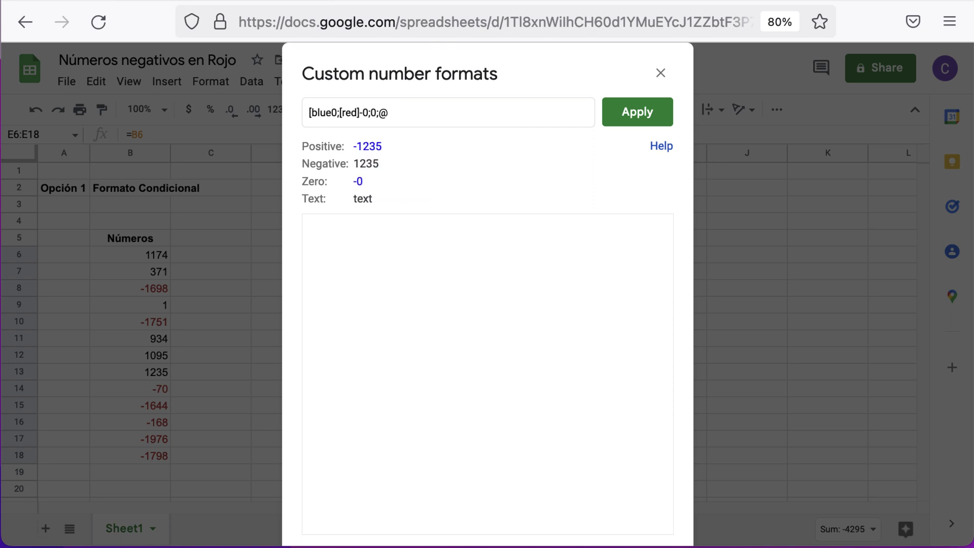
{"action": "type", "text": "]"}
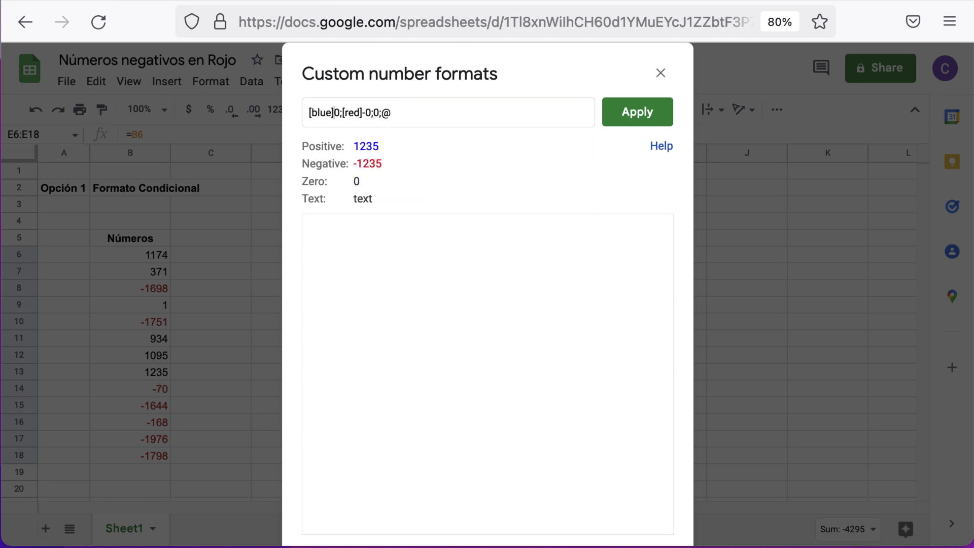
{"action": "left_click", "coordinate": [348, 113]}
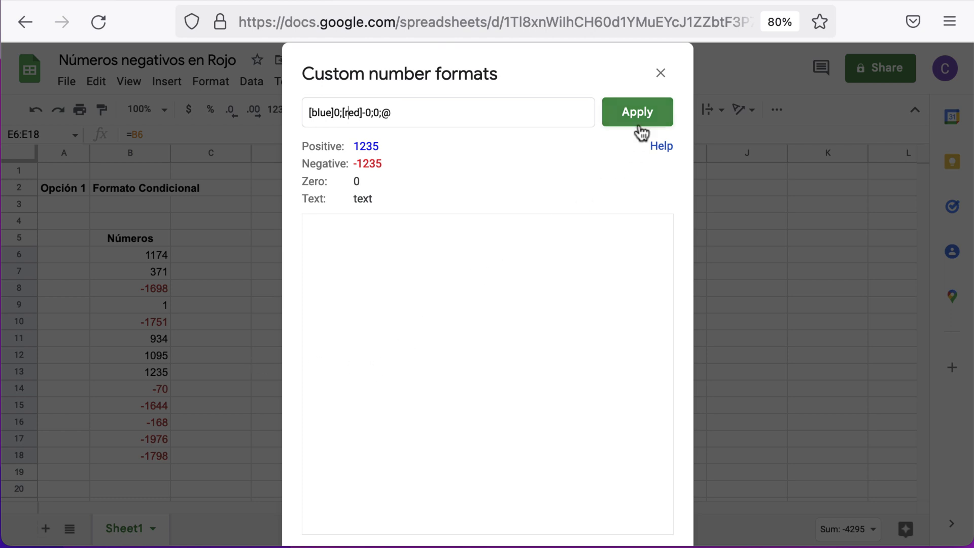
{"action": "left_click", "coordinate": [491, 113]}
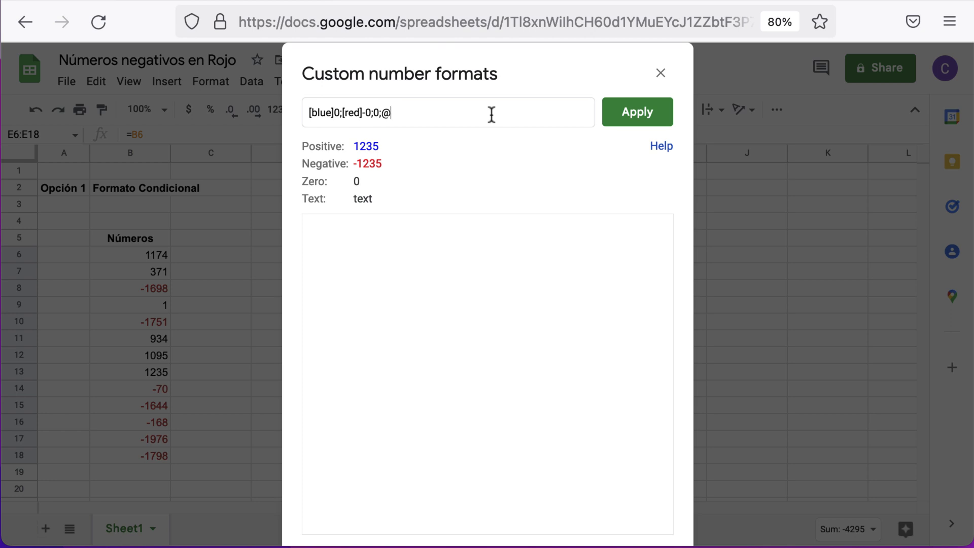
{"action": "key", "text": "ctrl+a"}
{"action": "key", "text": "BackSpace"}
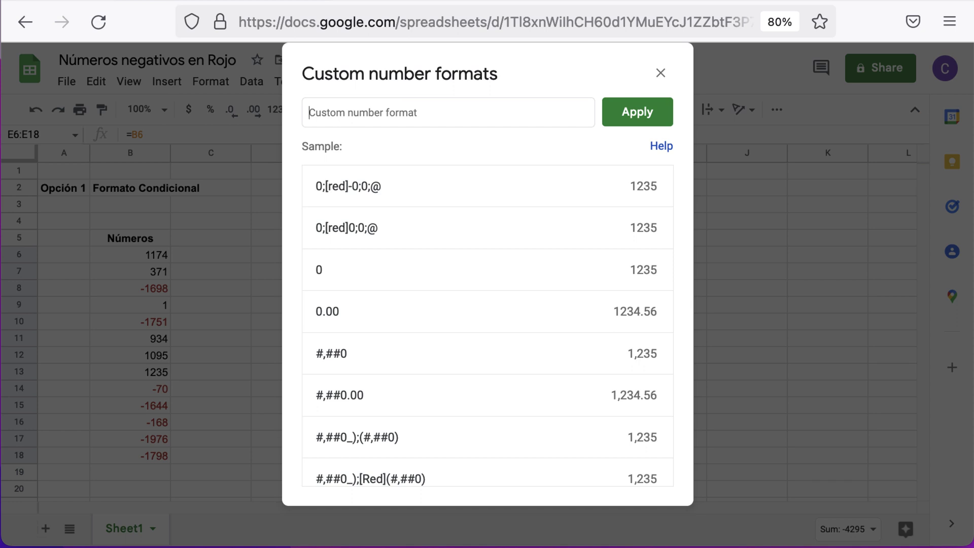
{"action": "key", "text": "Escape"}
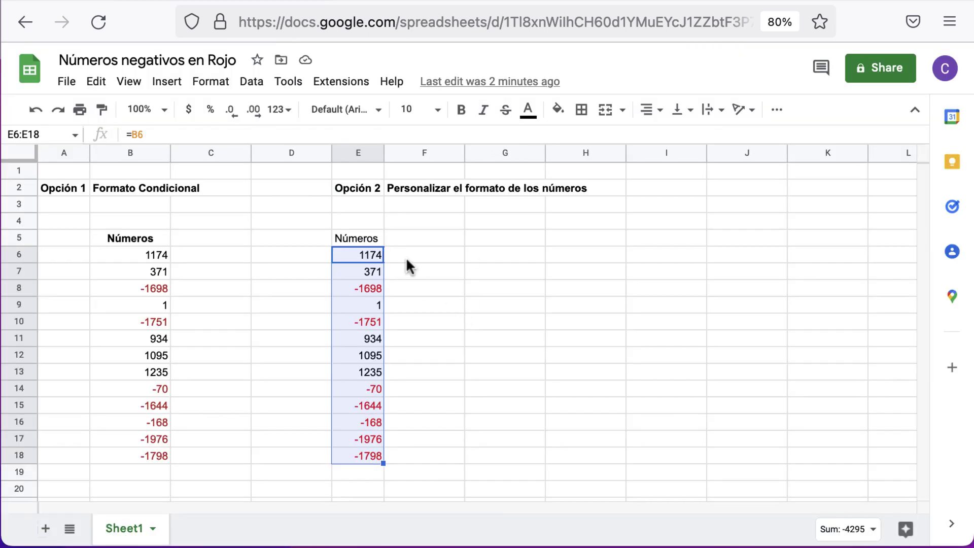
Apply [blue]0;[red]-0;0;@ to E6:E18 so positives show blue and negatives red
{"action": "left_click", "coordinate": [223, 82]}
{"action": "mouse_move", "coordinate": [239, 148]}
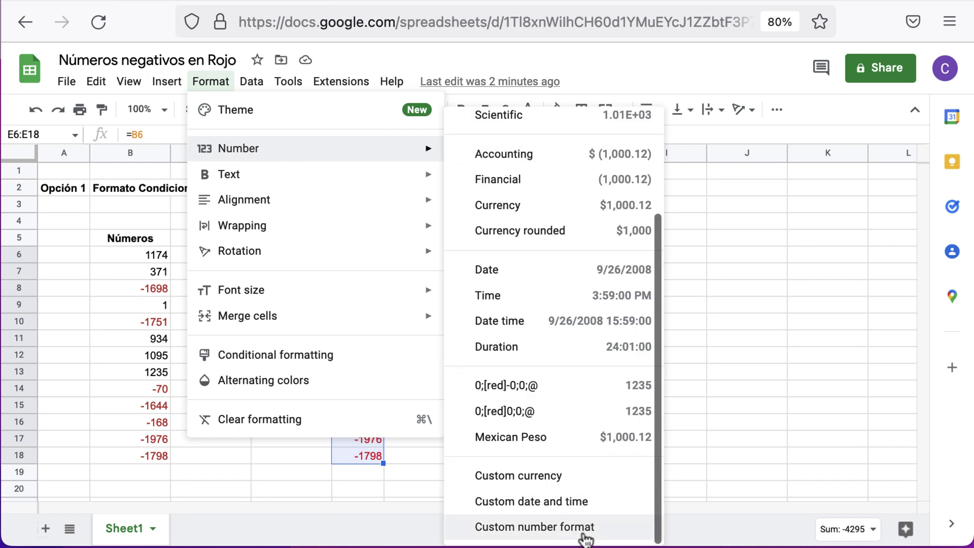
{"action": "left_click", "coordinate": [584, 536]}
{"action": "left_click", "coordinate": [311, 112]}
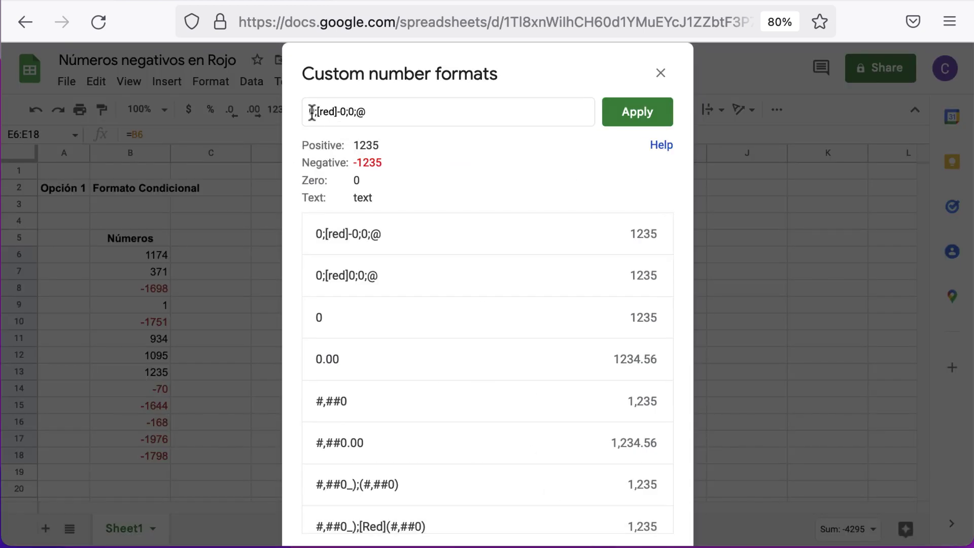
{"action": "type", "text": "[bl"}
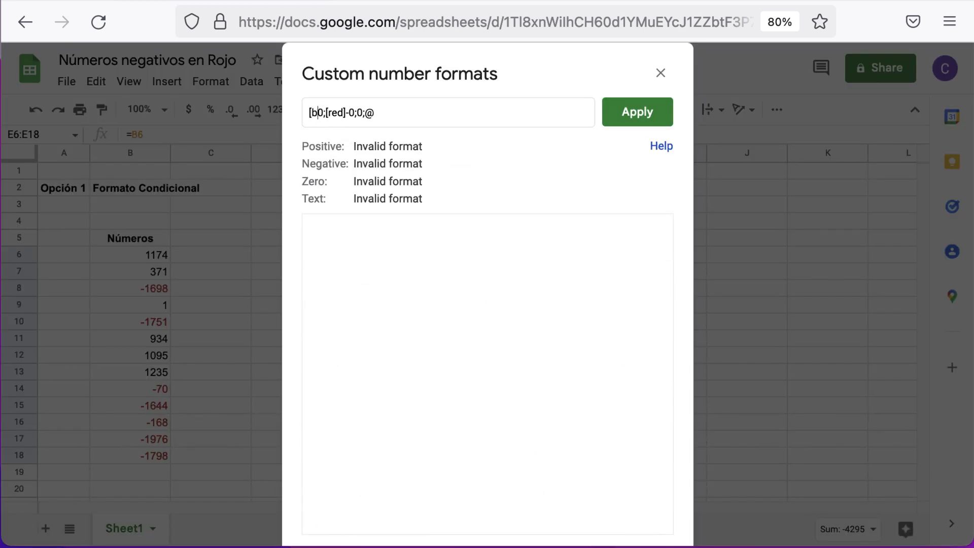
{"action": "type", "text": "ue]"}
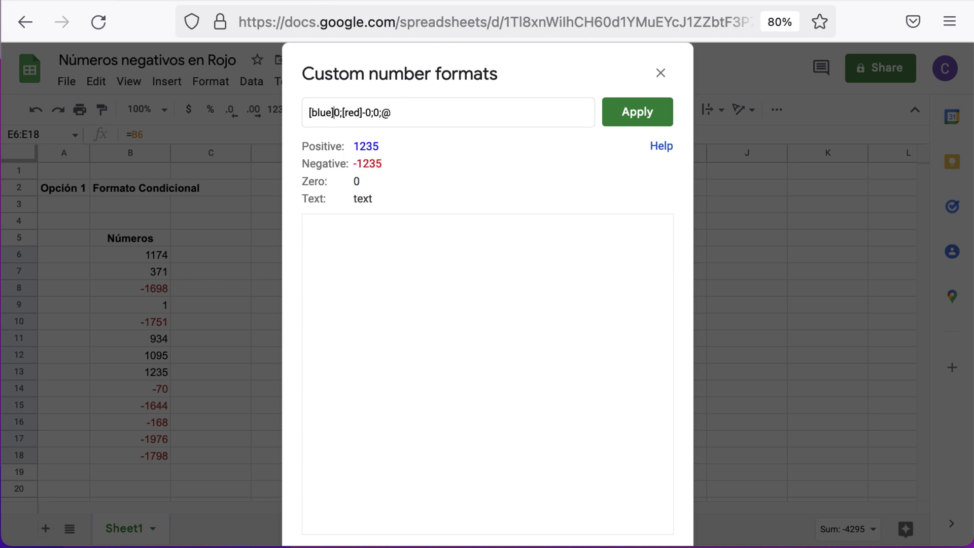
{"action": "left_click", "coordinate": [648, 121]}
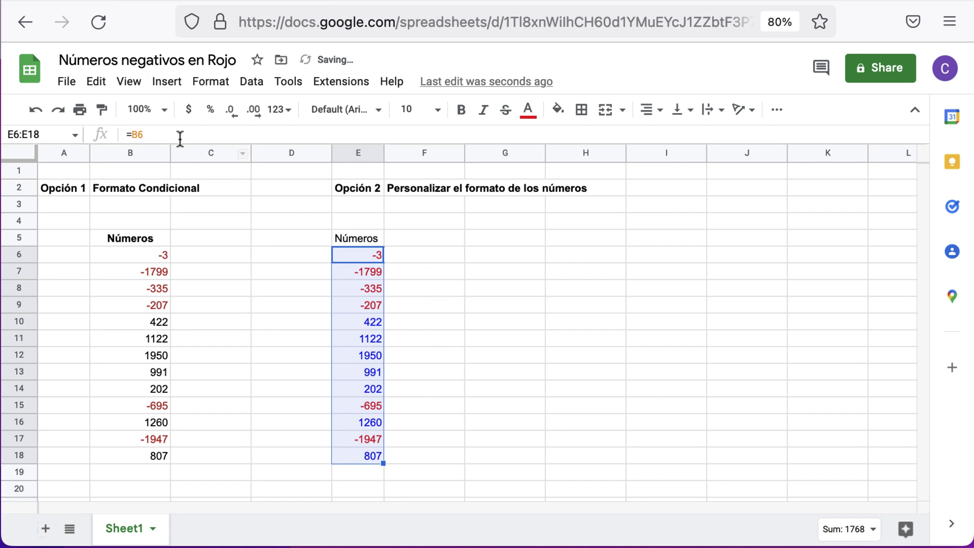
Fill G6:G18 with formulas copying column B, starting with =B6 in G6
{"action": "left_click", "coordinate": [210, 82]}
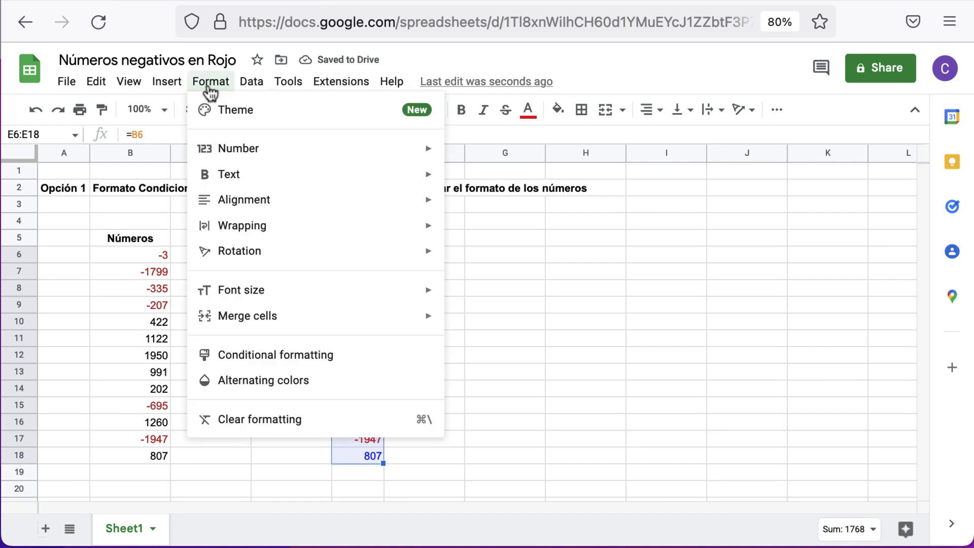
{"action": "left_click", "coordinate": [210, 84]}
{"action": "left_click", "coordinate": [503, 254]}
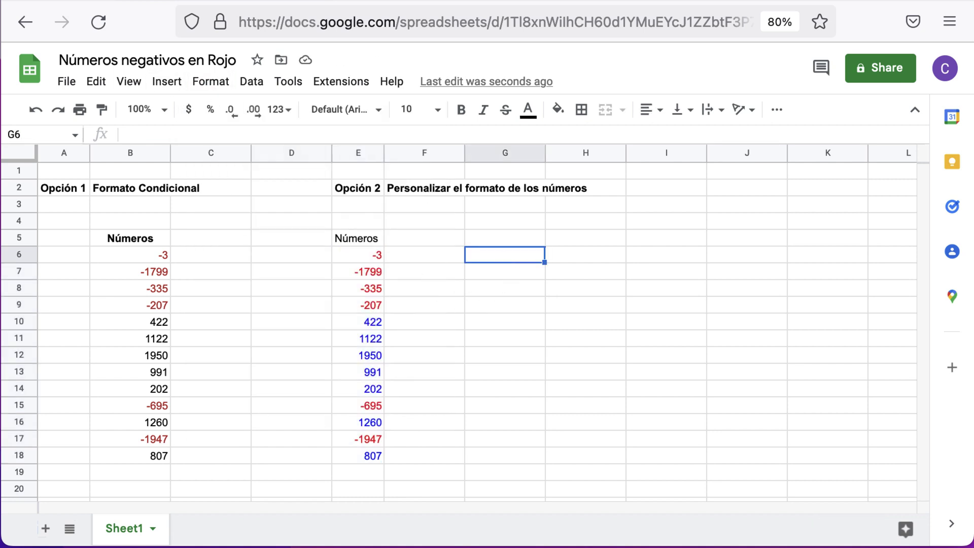
{"action": "type", "text": "="}
{"action": "left_click", "coordinate": [162, 256]}
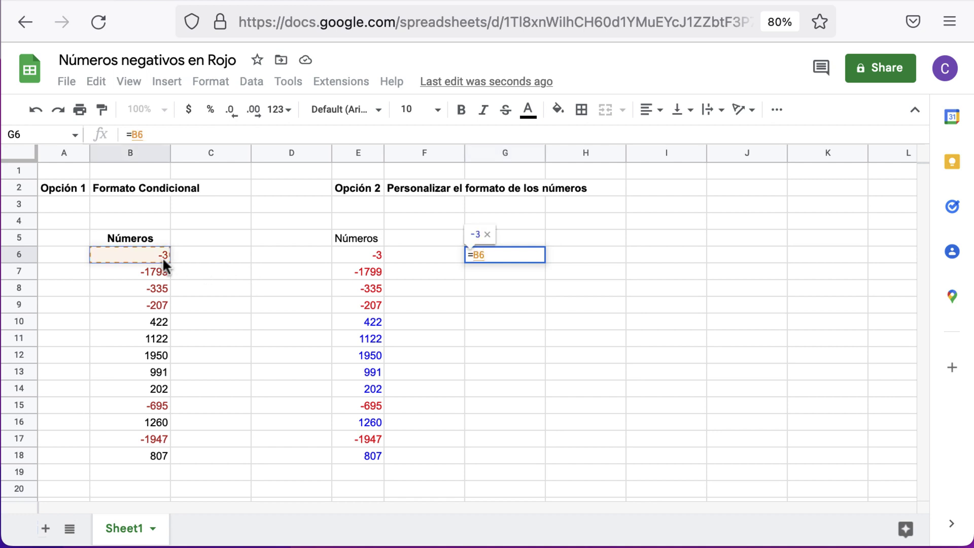
{"action": "key", "text": "Return"}
{"action": "left_click", "coordinate": [533, 257]}
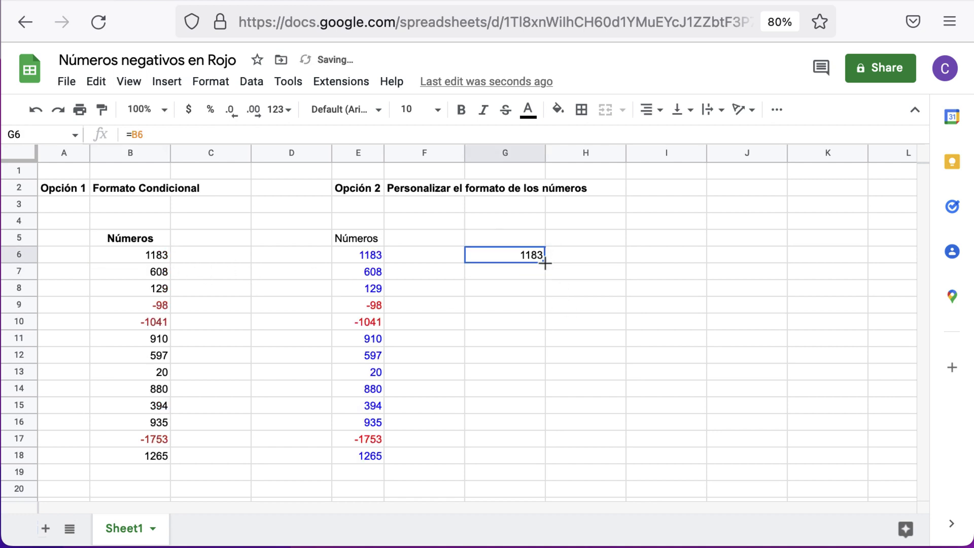
{"action": "left_click_drag", "start_coordinate": [544, 263], "coordinate": [547, 456]}
Enter the heading 'Opción 3: Condicional' in G2
{"action": "left_click", "coordinate": [487, 189]}
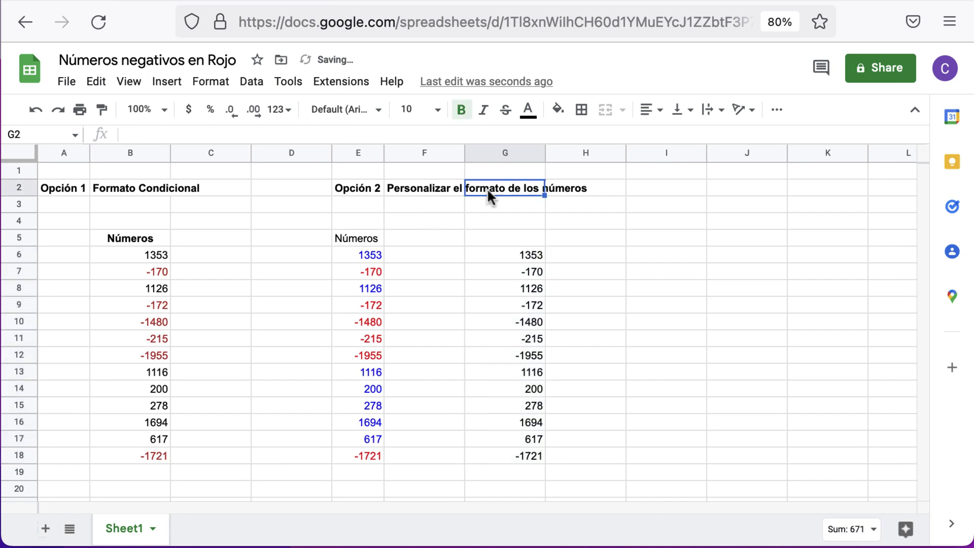
{"action": "type", "text": "Opción 3"}
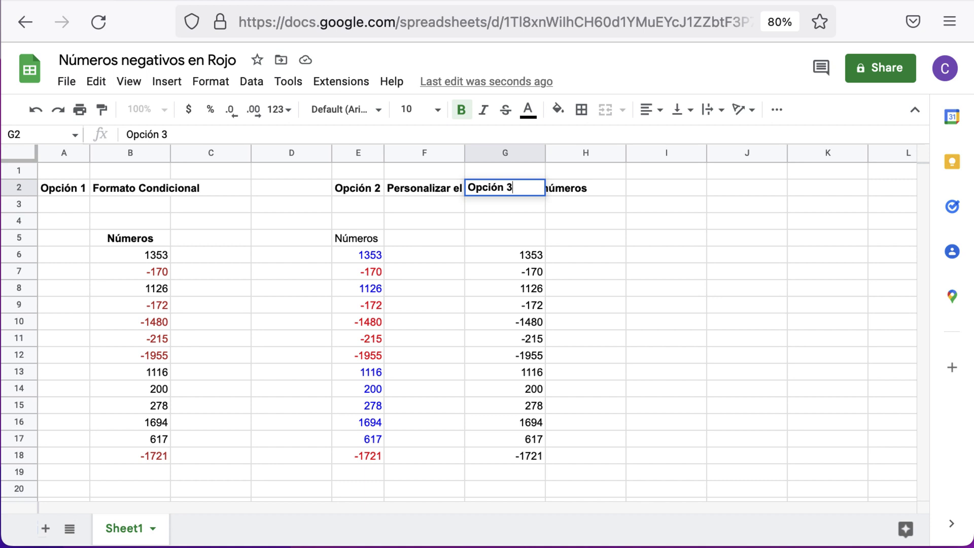
{"action": "type", "text": ": Con"}
{"action": "type", "text": "dicional"}
{"action": "key", "text": "Return"}
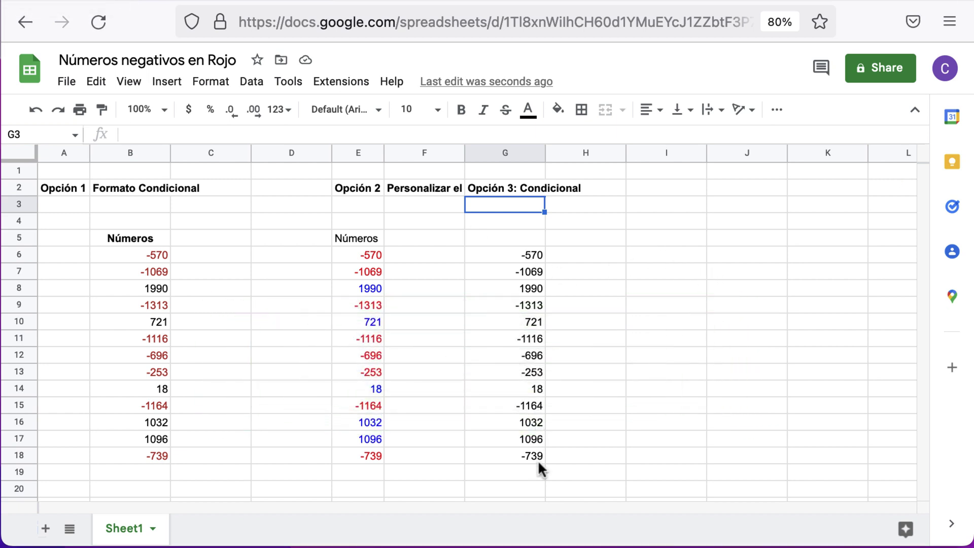
For G6:G18, replace the custom format code with [red][<500]"Muy Negativo"* 0;[blue][<
{"action": "left_click_drag", "start_coordinate": [539, 461], "coordinate": [513, 254]}
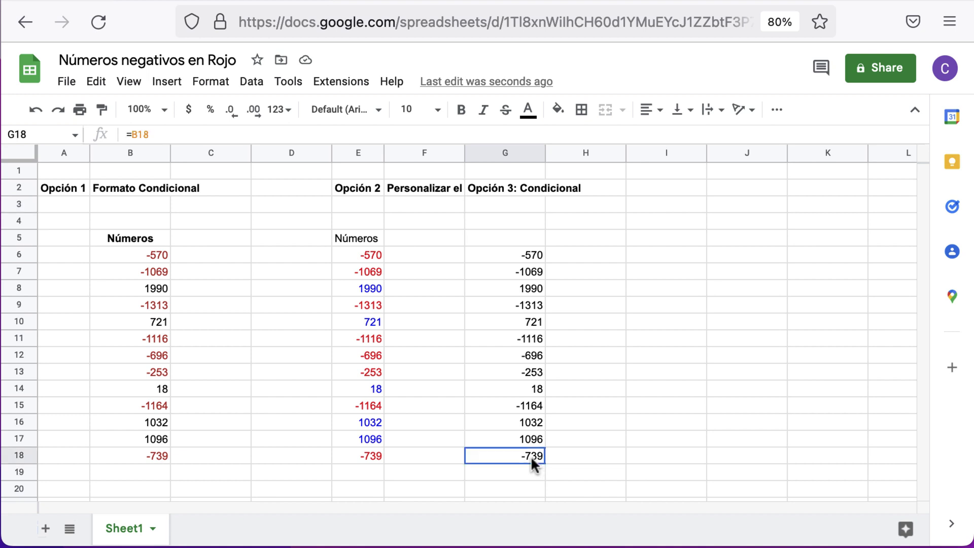
{"action": "left_click", "coordinate": [222, 85]}
{"action": "mouse_move", "coordinate": [238, 148]}
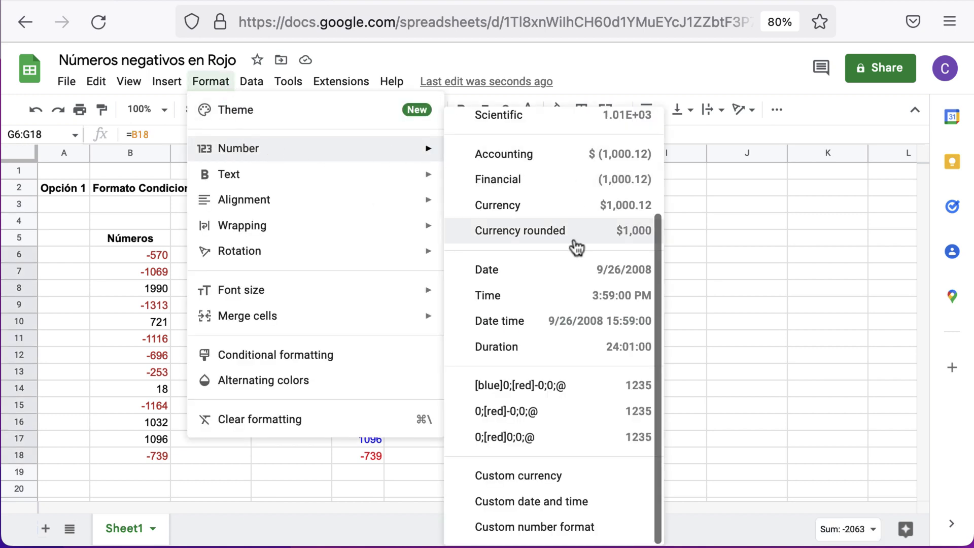
{"action": "left_click", "coordinate": [499, 527]}
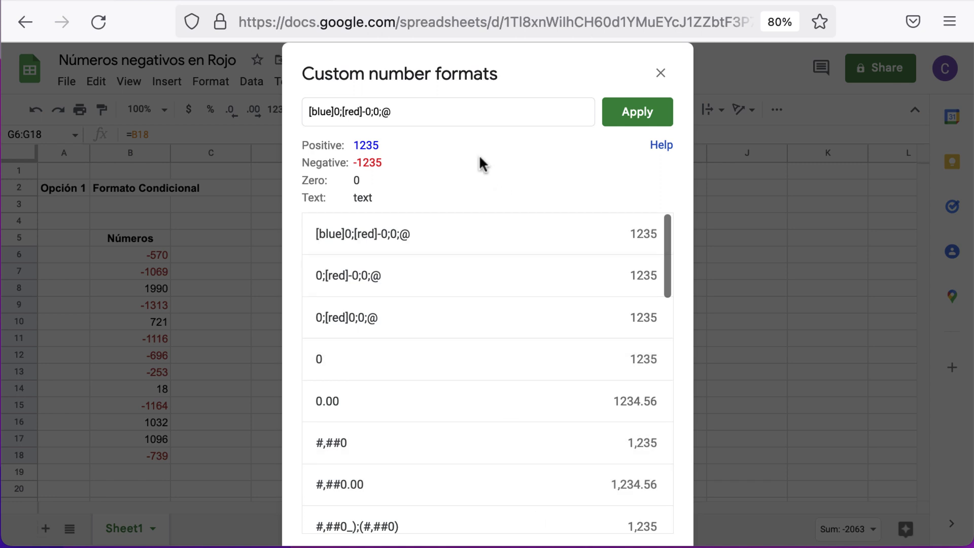
{"action": "triple_click", "coordinate": [420, 112]}
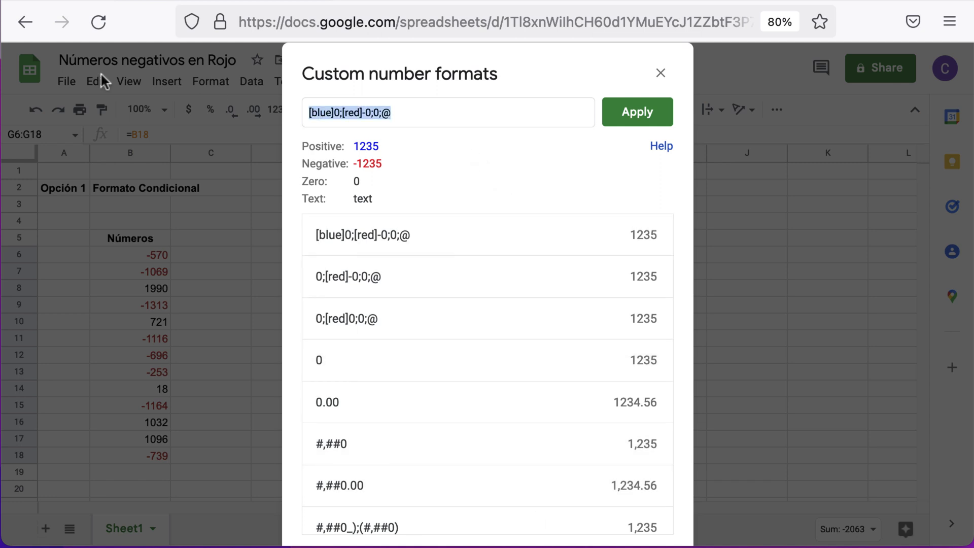
{"action": "key", "text": "BackSpace"}
{"action": "type", "text": "[red"}
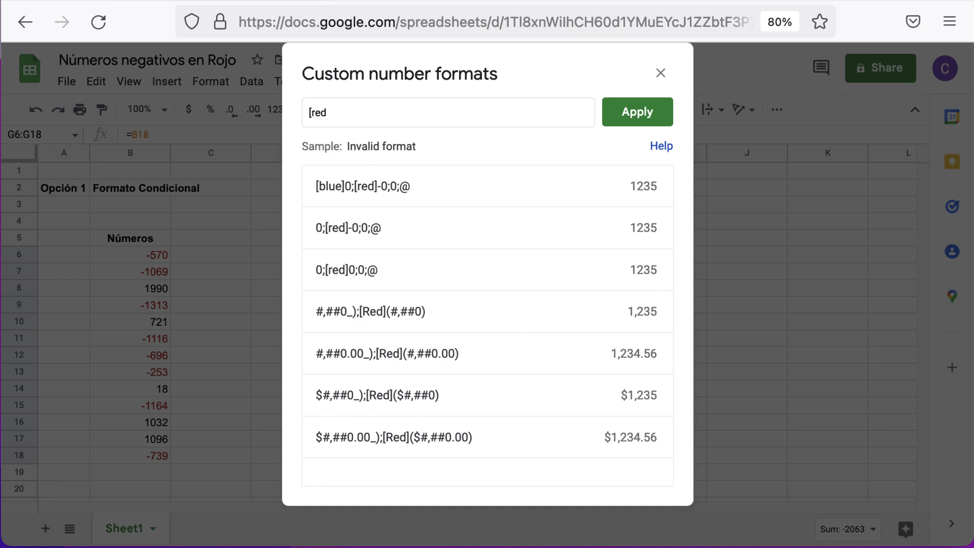
{"action": "type", "text": "]"}
{"action": "type", "text": "[<"}
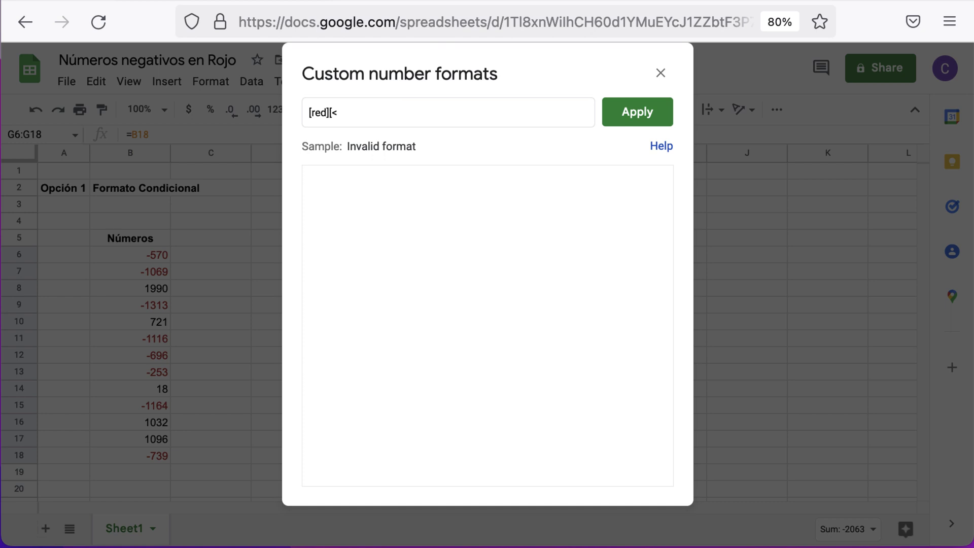
{"action": "type", "text": "500"}
{"action": "type", "text": "]"}
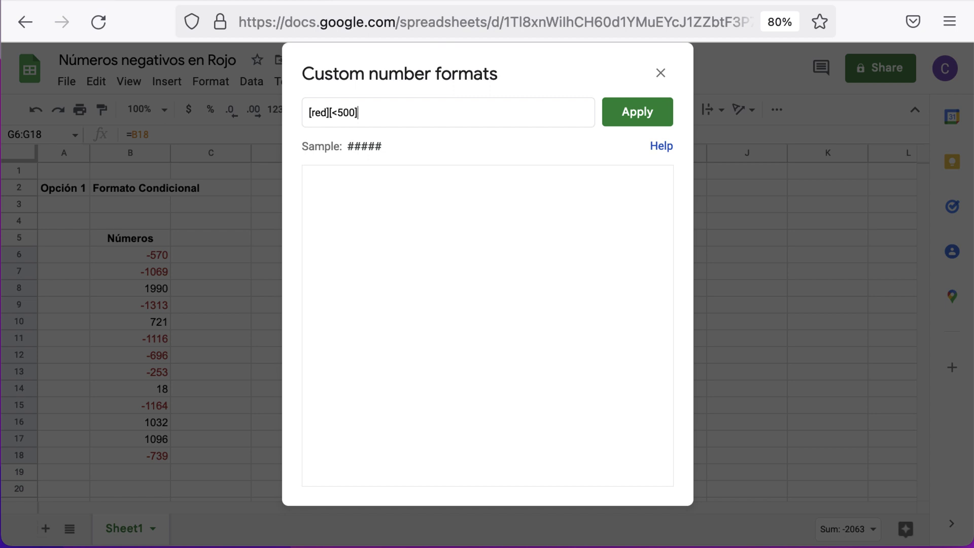
{"action": "type", "text": "\""}
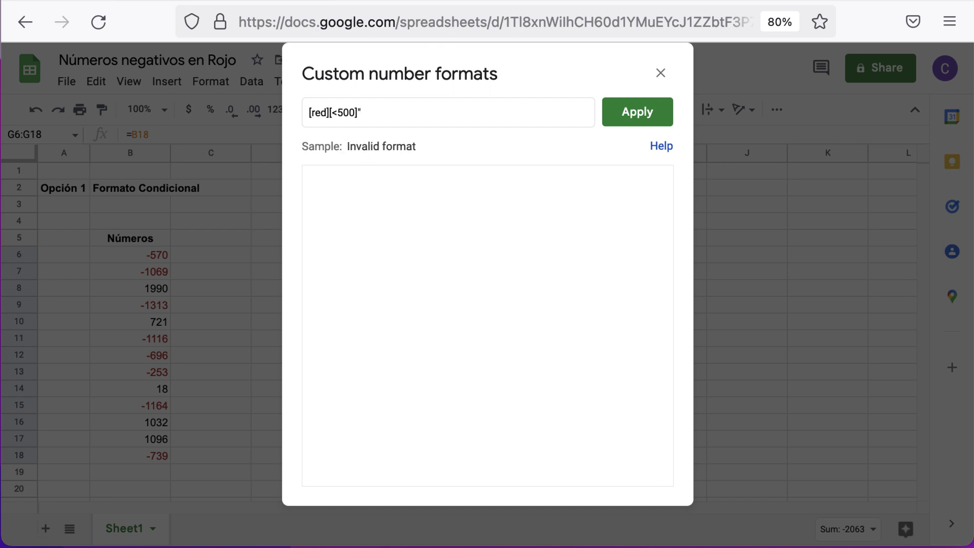
{"action": "type", "text": "Muy "}
{"action": "type", "text": "Negativo\""}
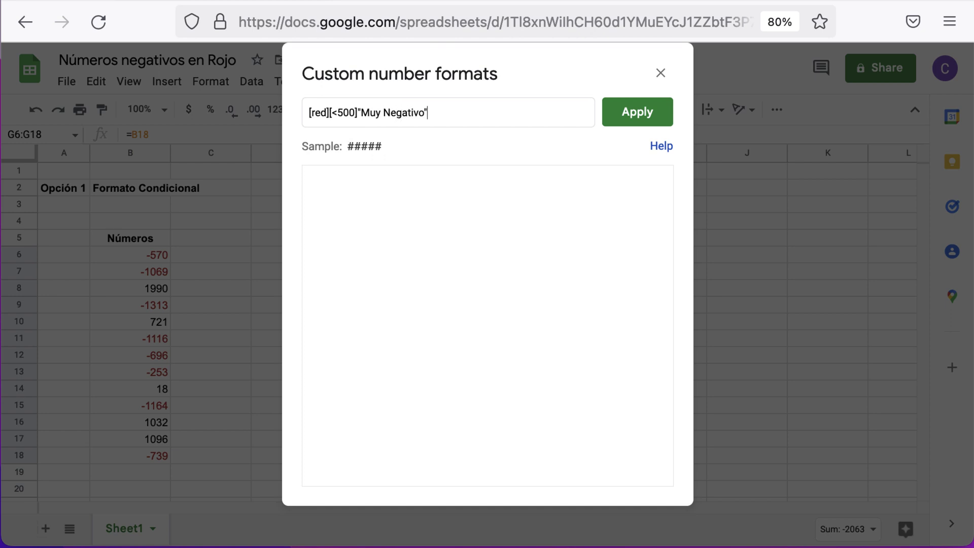
{"action": "type", "text": "*"}
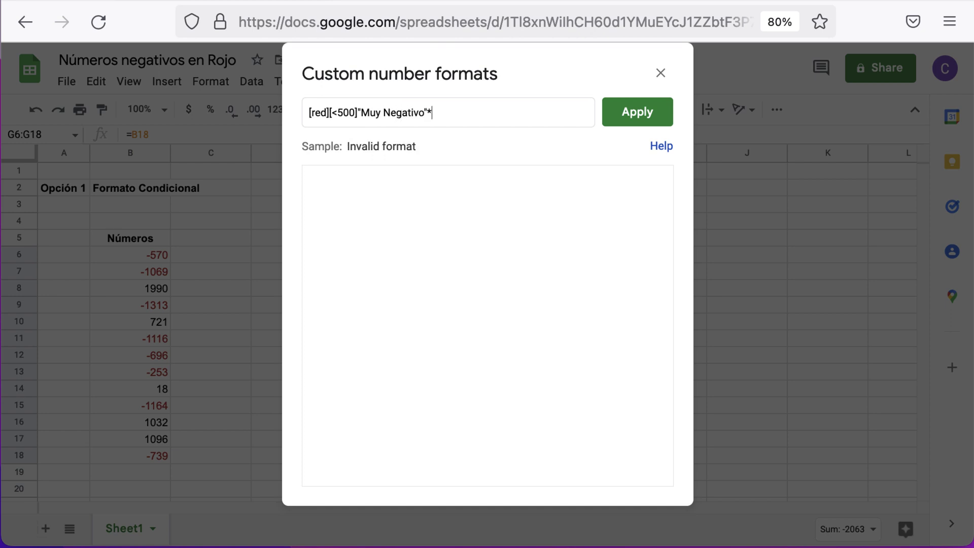
{"action": "type", "text": " 0;"}
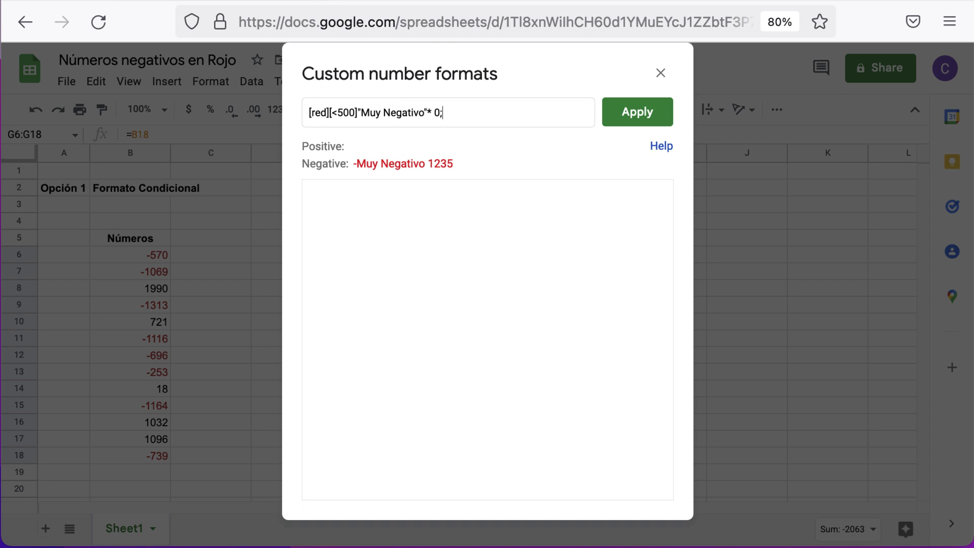
{"action": "type", "text": "["}
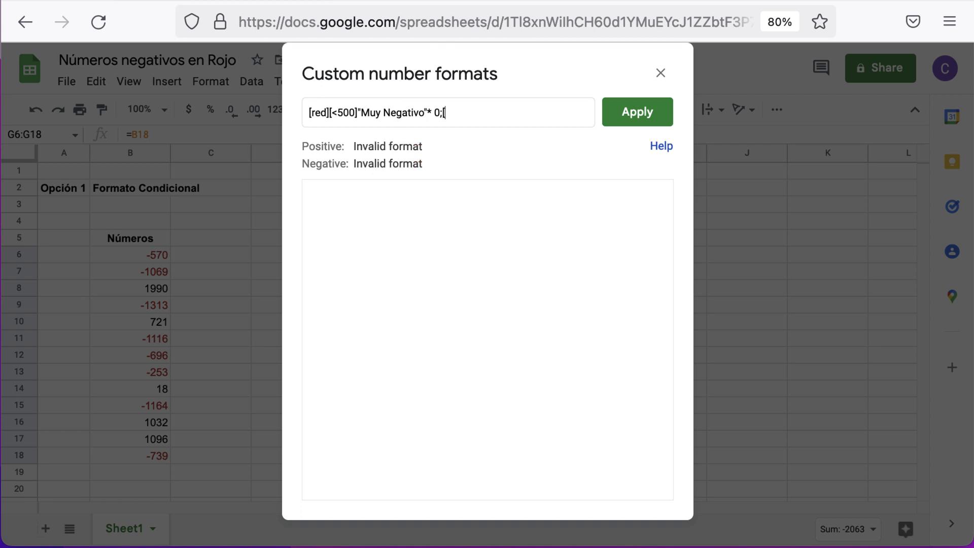
{"action": "type", "text": "blue"}
{"action": "type", "text": "]"}
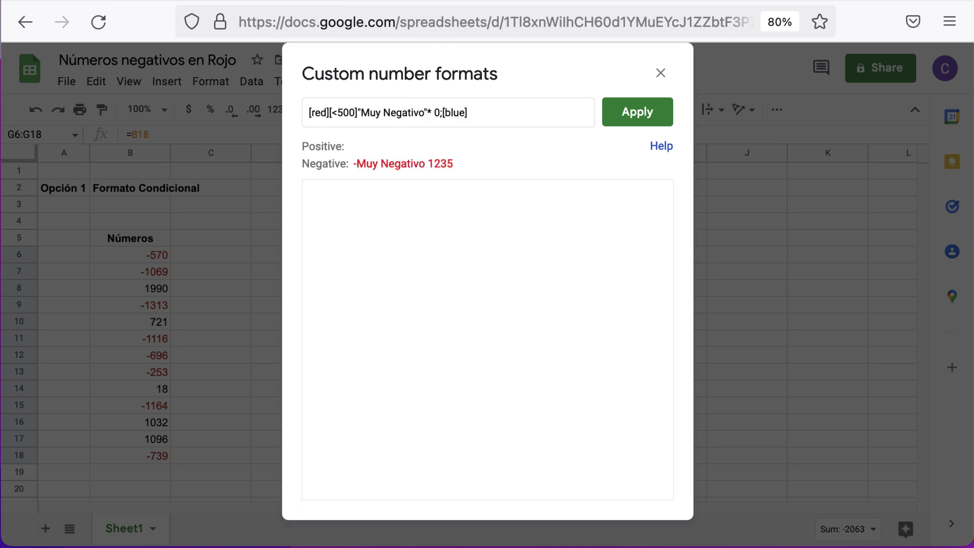
{"action": "type", "text": "[<"}
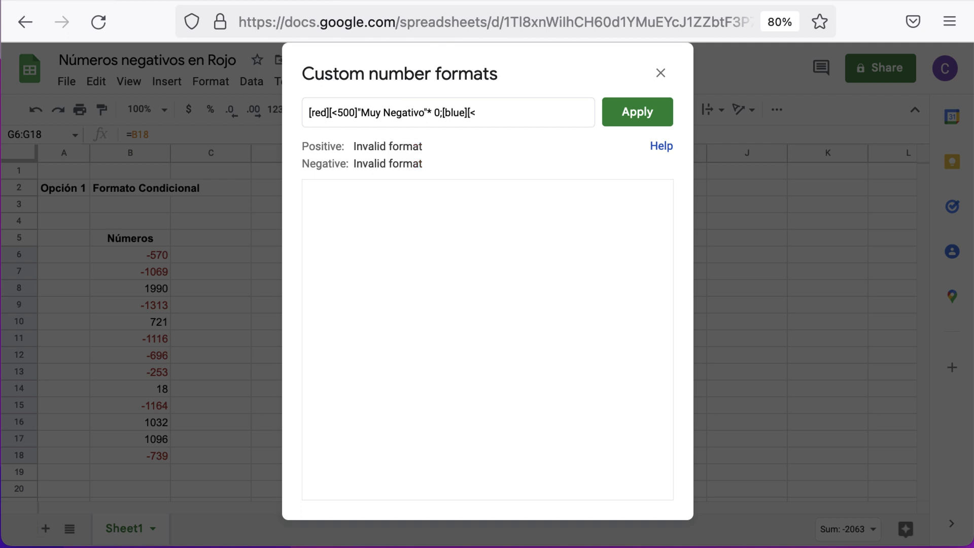
Set the format conditions to [<-500] for the red section and [>500] for the blue one
{"action": "key", "text": "BackSpace"}
{"action": "type", "text": ">50"}
{"action": "type", "text": "0"}
{"action": "key", "text": "BackSpace"}
{"action": "type", "text": "]"}
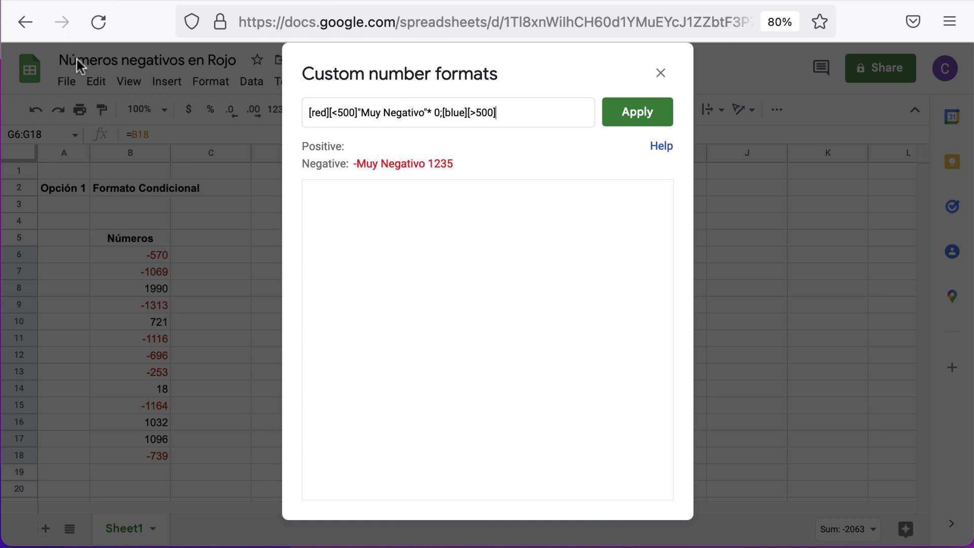
{"action": "left_click", "coordinate": [338, 115]}
{"action": "type", "text": "-"}
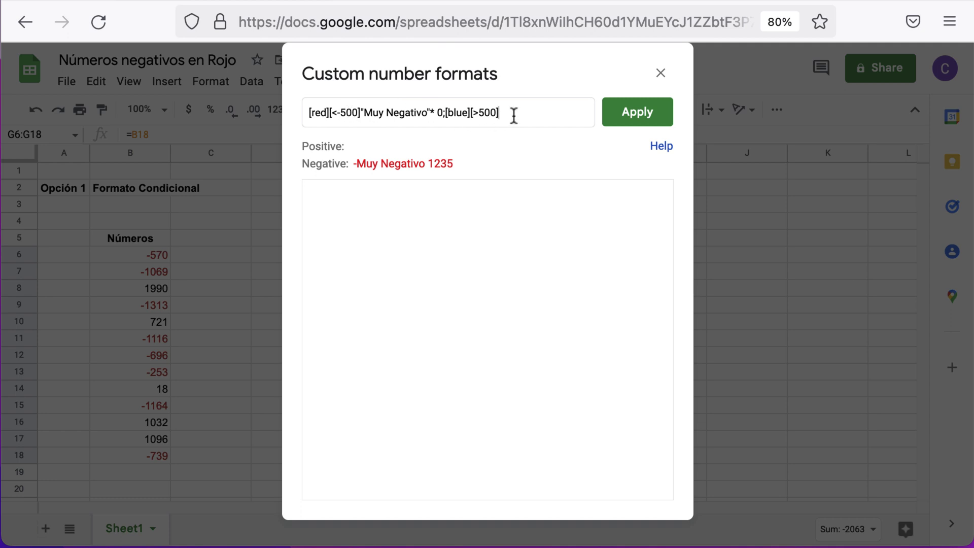
Add "Positivo"* 0; to the blue section and a final [green] "Medium"* 0 section
{"action": "left_click", "coordinate": [515, 114]}
{"action": "type", "text": "\""}
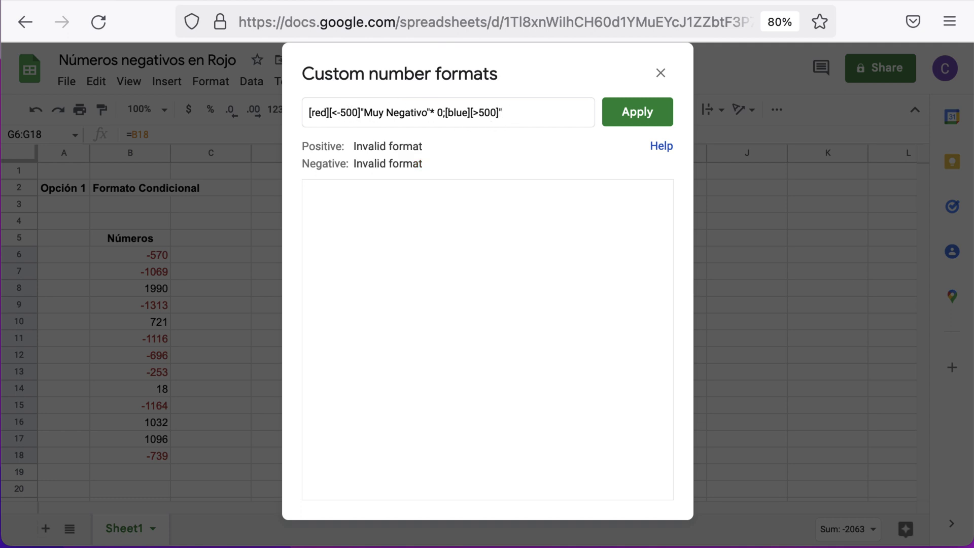
{"action": "type", "text": "Positivo"}
{"action": "type", "text": "\"*"}
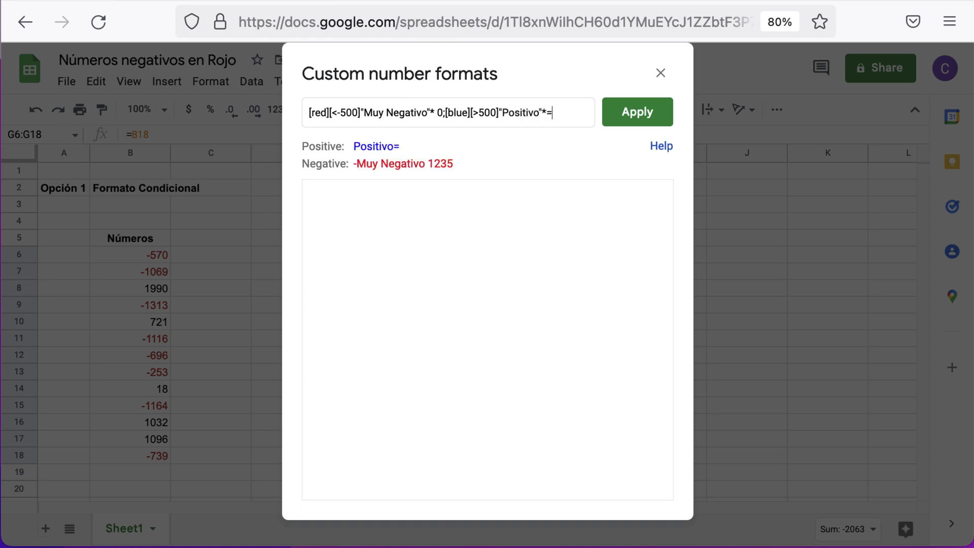
{"action": "key", "text": "BackSpace"}
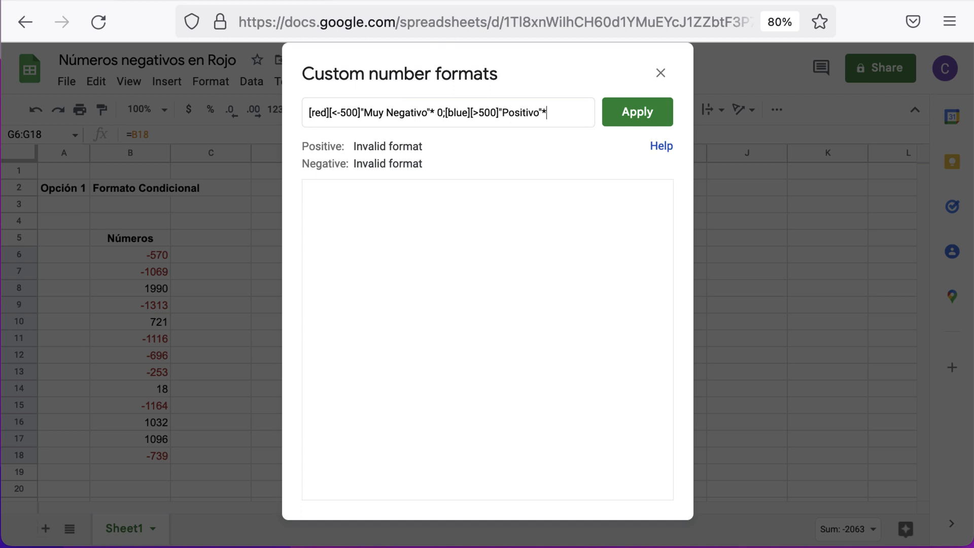
{"action": "type", "text": "0"}
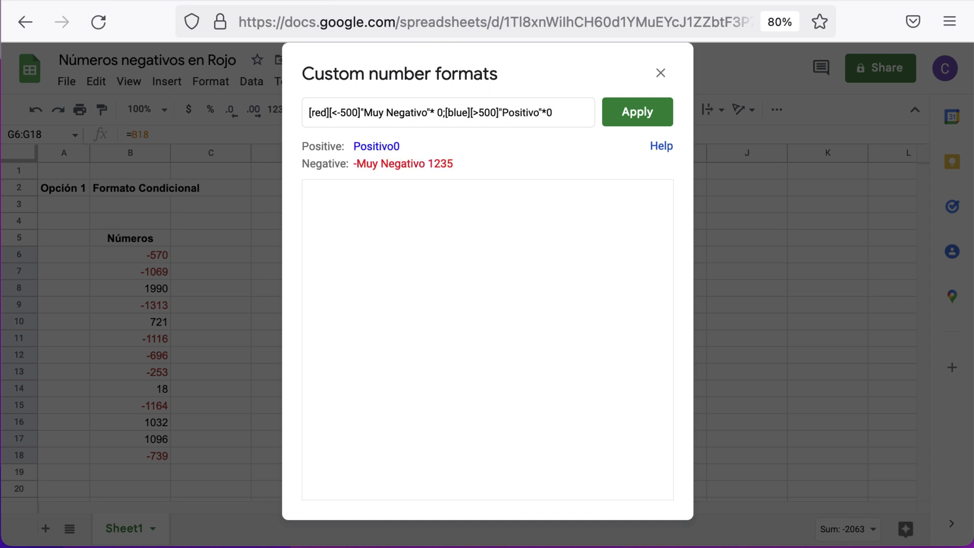
{"action": "type", "text": ";"}
{"action": "left_click", "coordinate": [547, 113]}
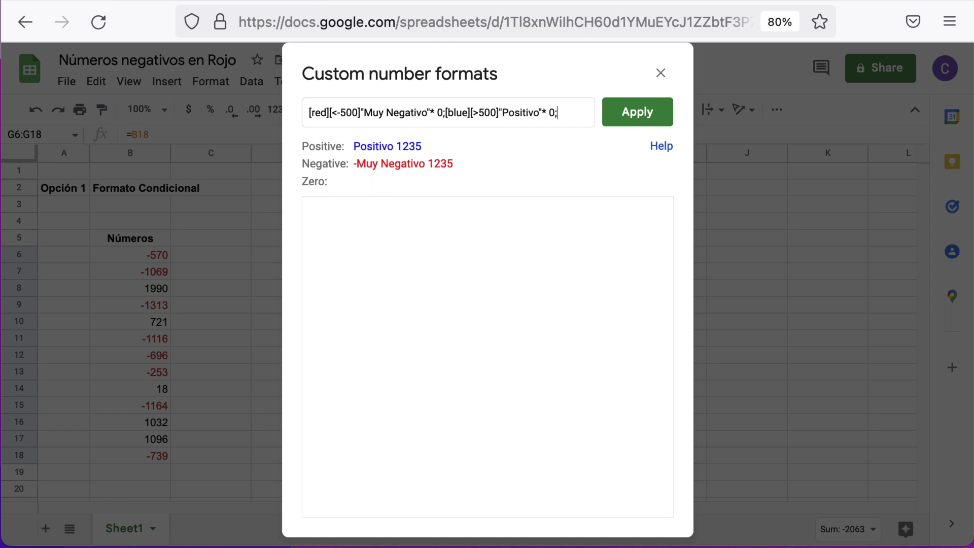
{"action": "type", "text": "["}
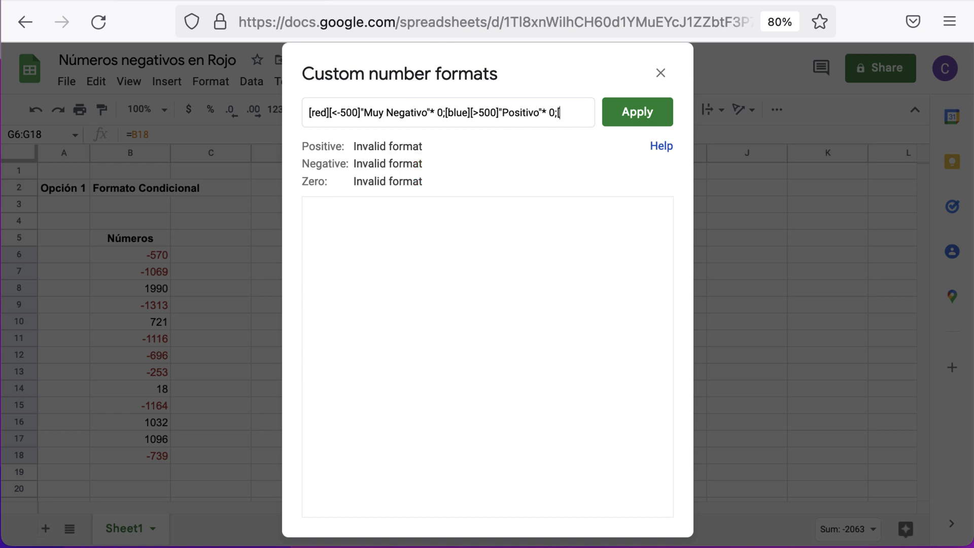
{"action": "type", "text": "c"}
{"action": "key", "text": "BackSpace"}
{"action": "type", "text": "green"}
{"action": "type", "text": "]"}
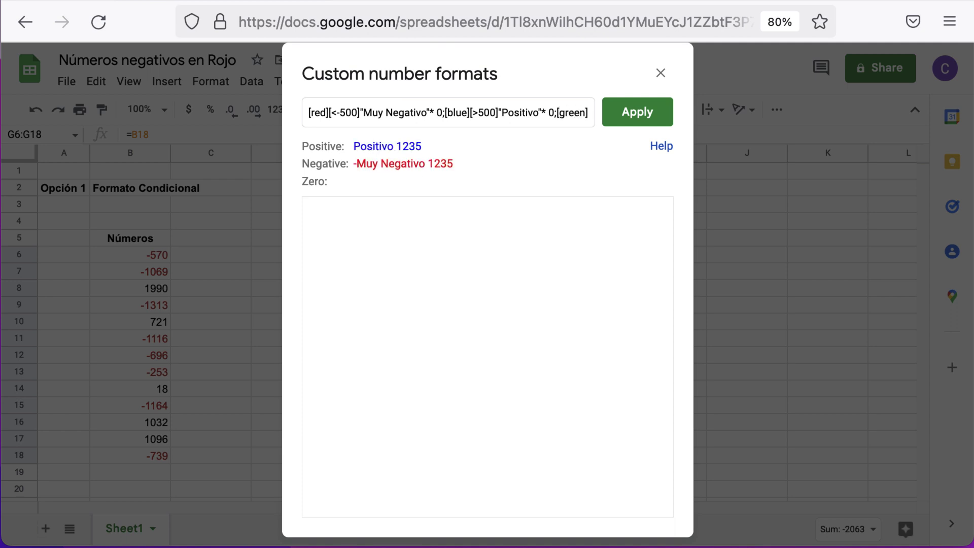
{"action": "type", "text": " \"M"}
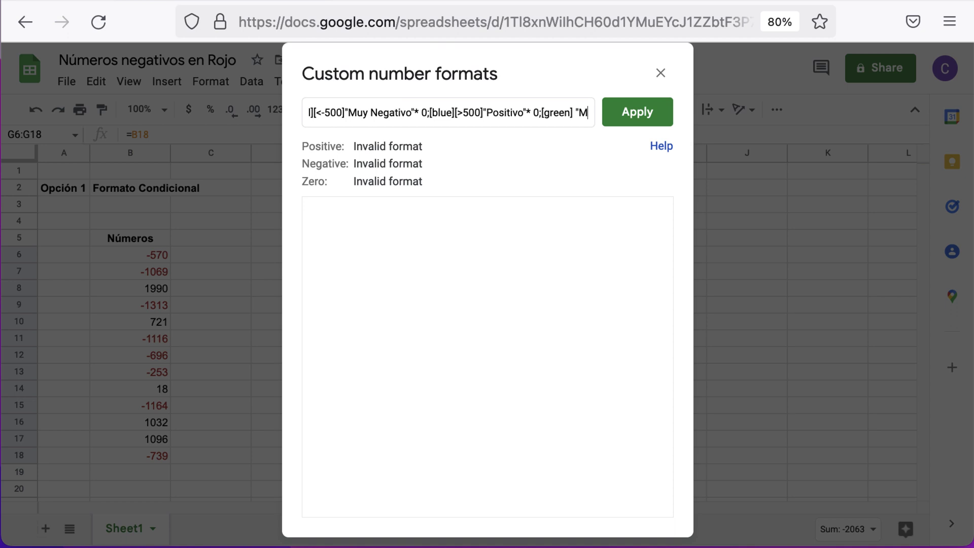
{"action": "type", "text": "edium\""}
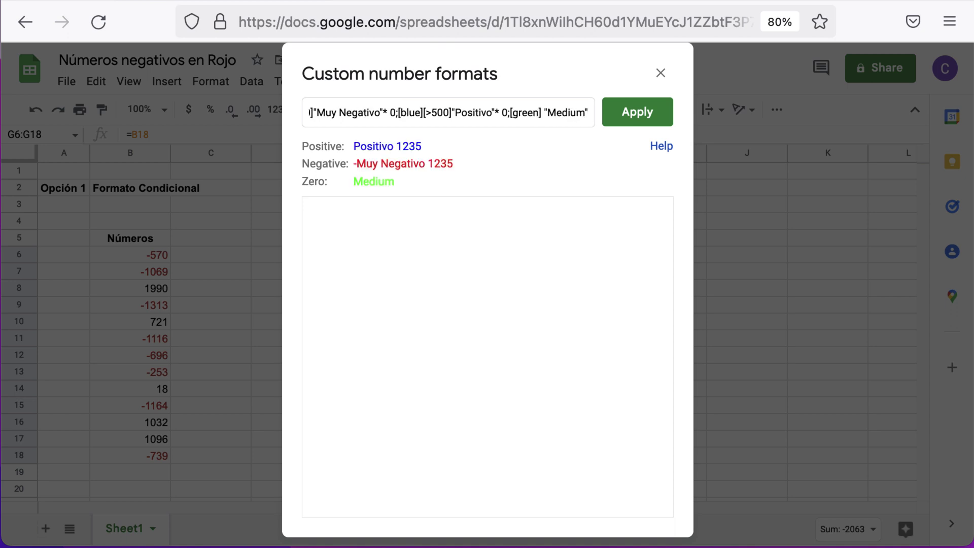
{"action": "type", "text": "*"}
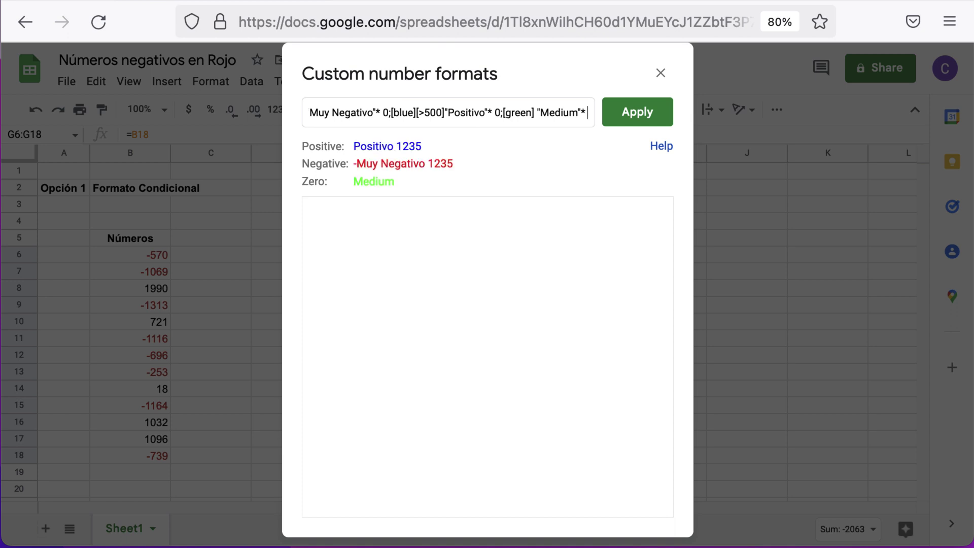
{"action": "type", "text": " 0"}
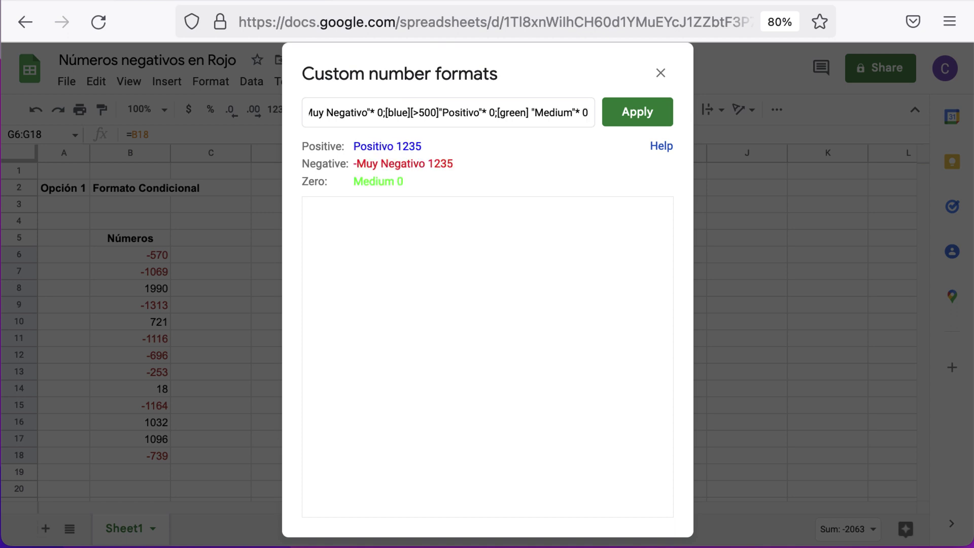
Review the closing [green] "Medium"* 0 section of the custom format code
{"action": "key", "text": "Left"}
{"action": "key", "text": "Left"}
{"action": "key", "text": "Left"}
{"action": "key", "text": "Left"}
{"action": "key", "text": "Left"}
{"action": "key", "text": "Left"}
Apply the conditional format to G6:G18 and autofit column G so labels like Muy Negativo show fully
{"action": "left_click", "coordinate": [648, 121]}
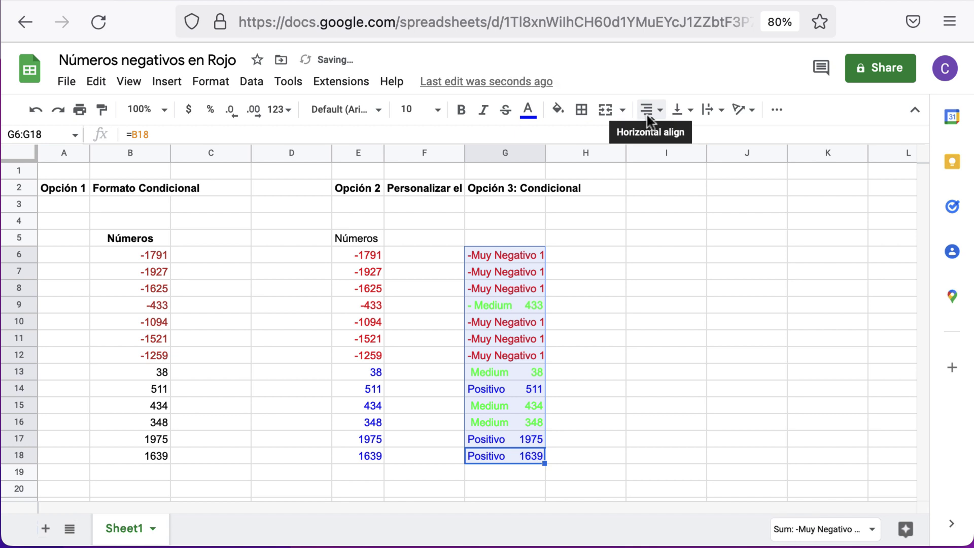
{"action": "double_click", "coordinate": [544, 151]}
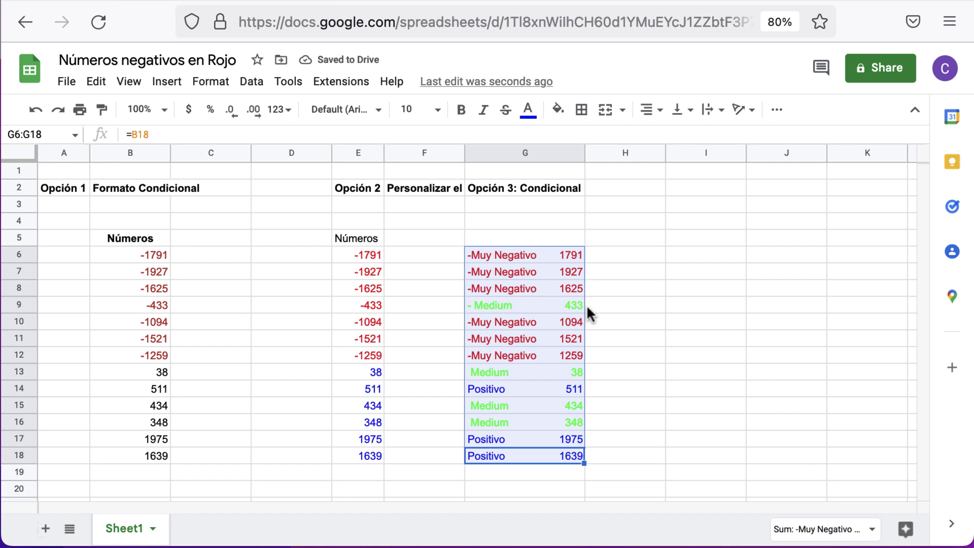
{"action": "left_click", "coordinate": [672, 334]}
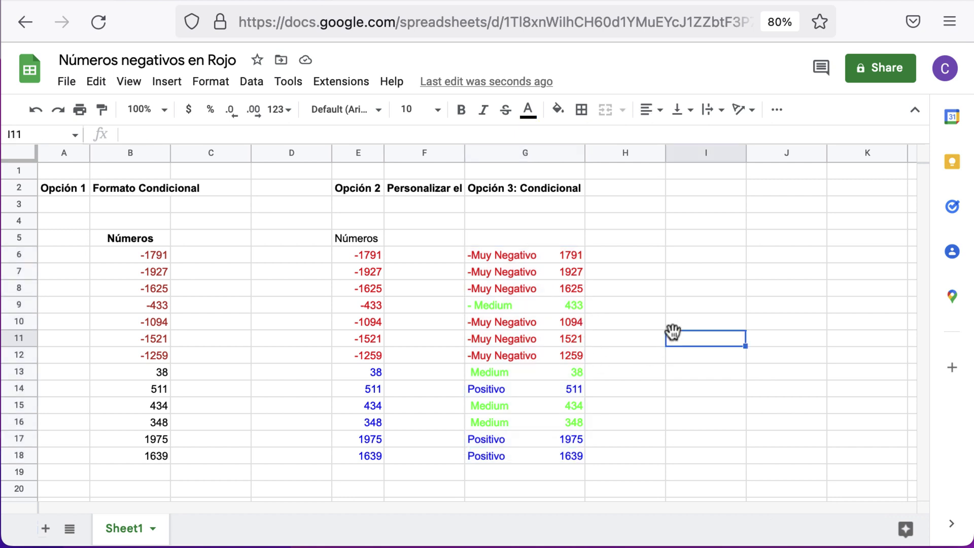